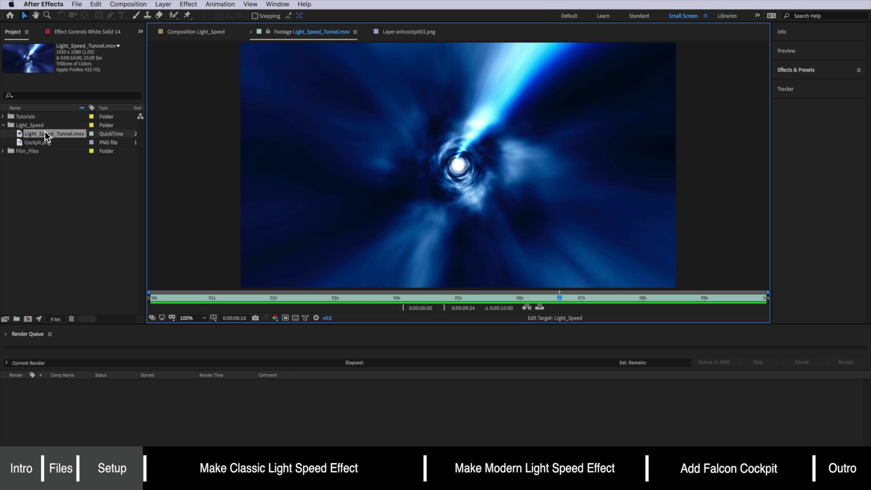
Create the Light_Speed_Tunnel composition from the tunnel clip and hide its layer
{"action": "right_click", "coordinate": [44, 135]}
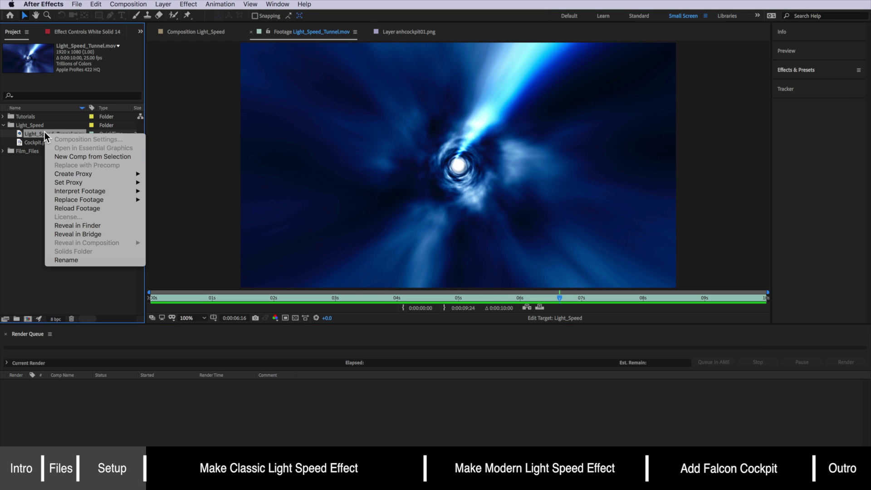
{"action": "left_click", "coordinate": [67, 156]}
{"action": "left_click_drag", "start_coordinate": [367, 362], "coordinate": [293, 353]}
{"action": "left_click", "coordinate": [5, 371]}
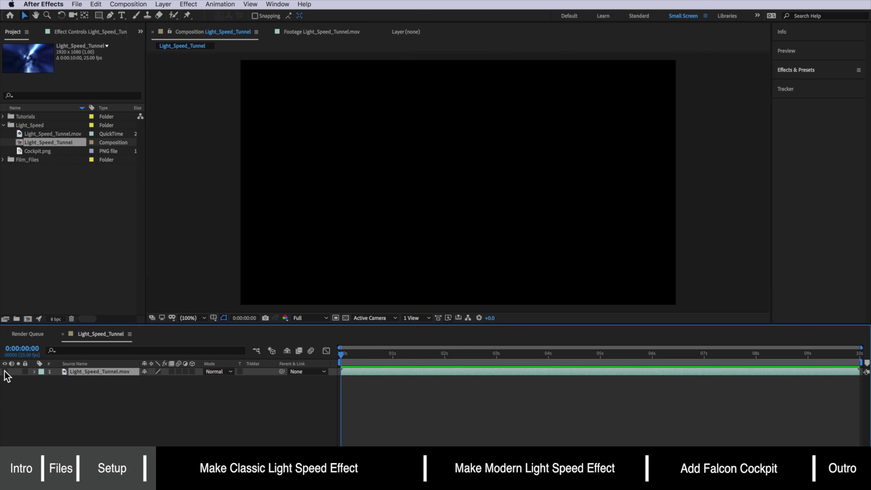
Add a new white 1920x1080 solid layer named Stars
{"action": "right_click", "coordinate": [109, 389]}
{"action": "mouse_move", "coordinate": [143, 395]}
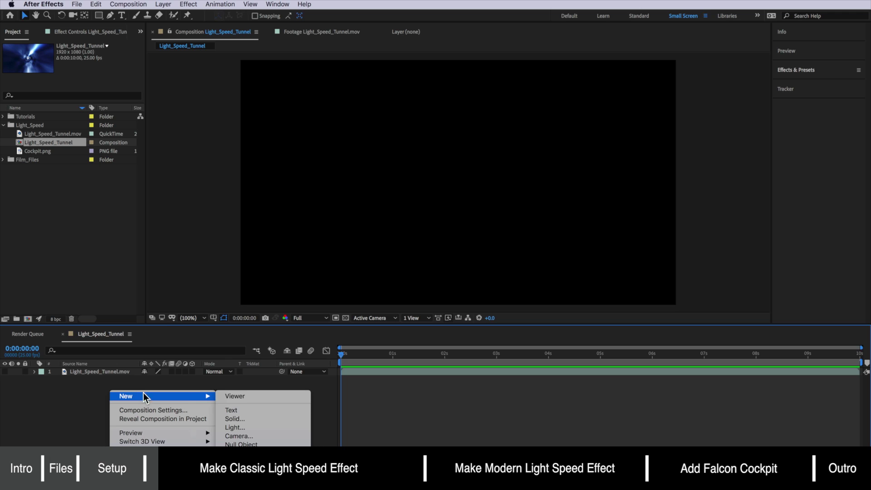
{"action": "left_click", "coordinate": [244, 422]}
{"action": "type", "text": "Stars"}
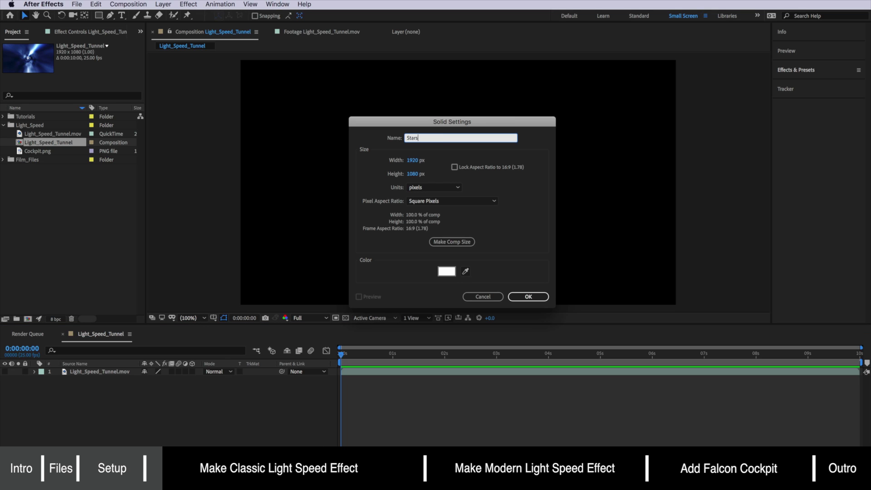
{"action": "left_click_drag", "start_coordinate": [436, 118], "coordinate": [437, 118]}
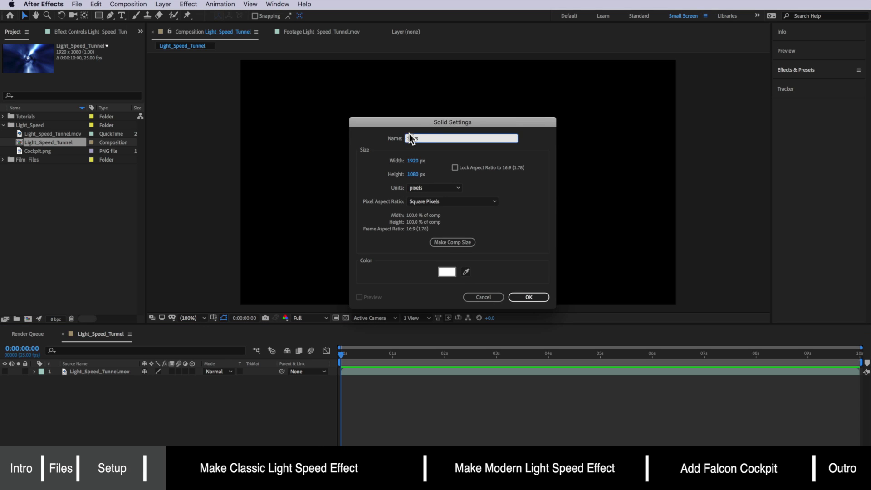
Create the Stars solid, apply CC Star Burst to it and preview the starfield
{"action": "left_click", "coordinate": [540, 297]}
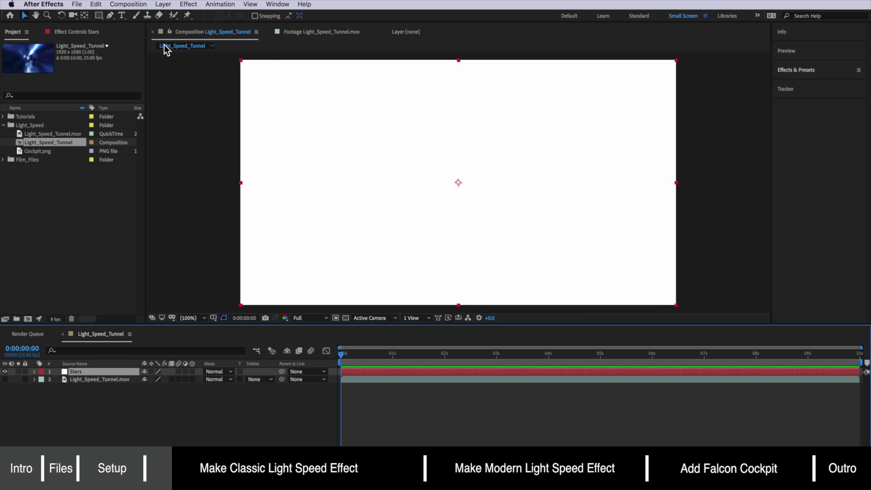
{"action": "left_click", "coordinate": [187, 4]}
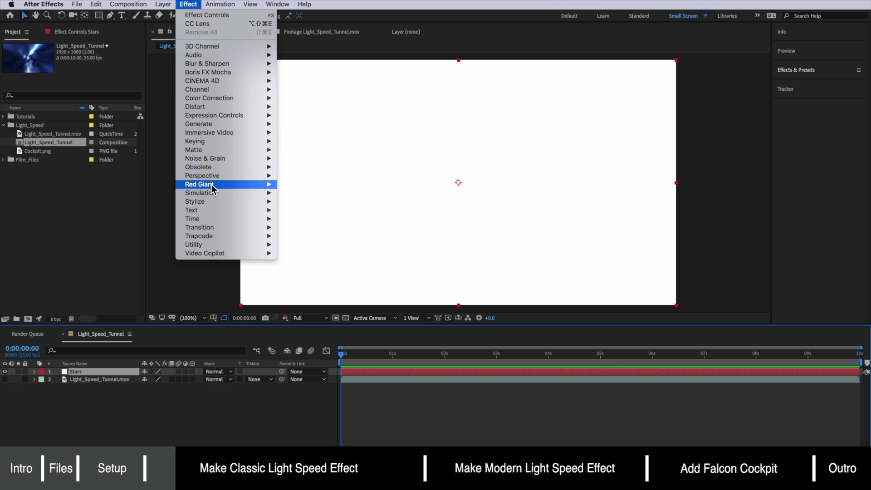
{"action": "mouse_move", "coordinate": [233, 192]}
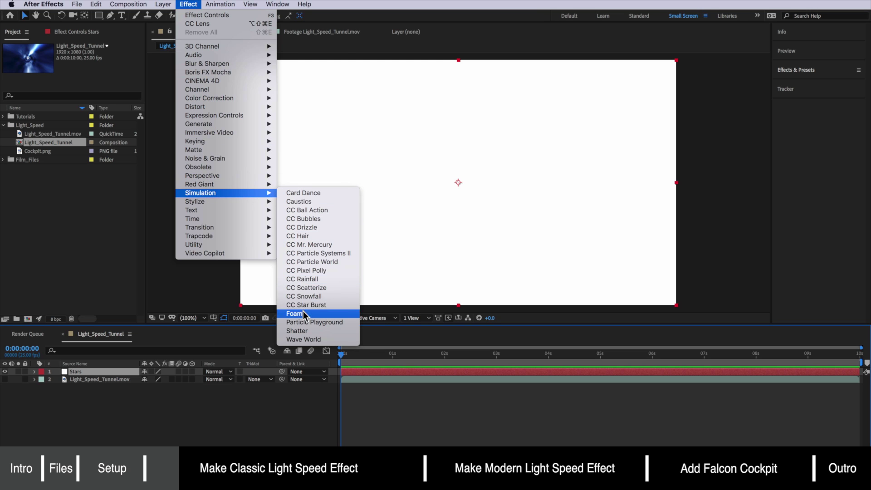
{"action": "left_click", "coordinate": [323, 304]}
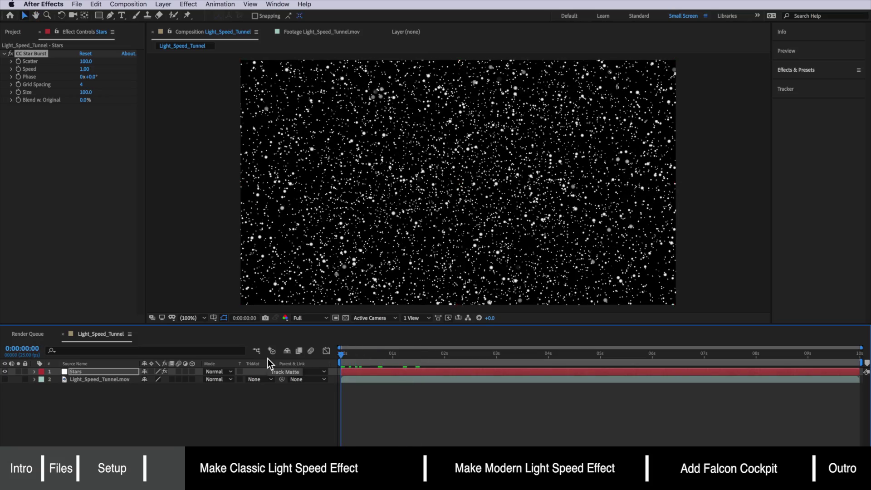
{"action": "key", "text": "space"}
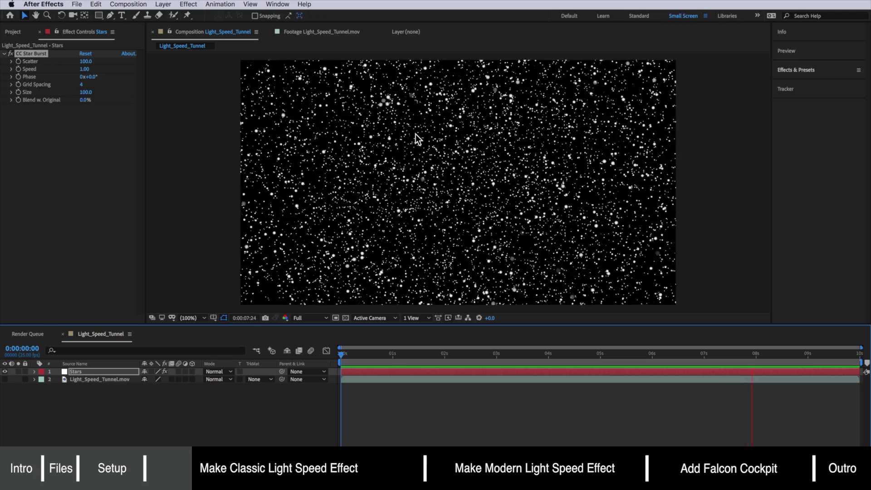
{"action": "left_click", "coordinate": [372, 353]}
Set CC Star Burst Scatter to 200 and Speed to 5, then preview
{"action": "left_click", "coordinate": [86, 61]}
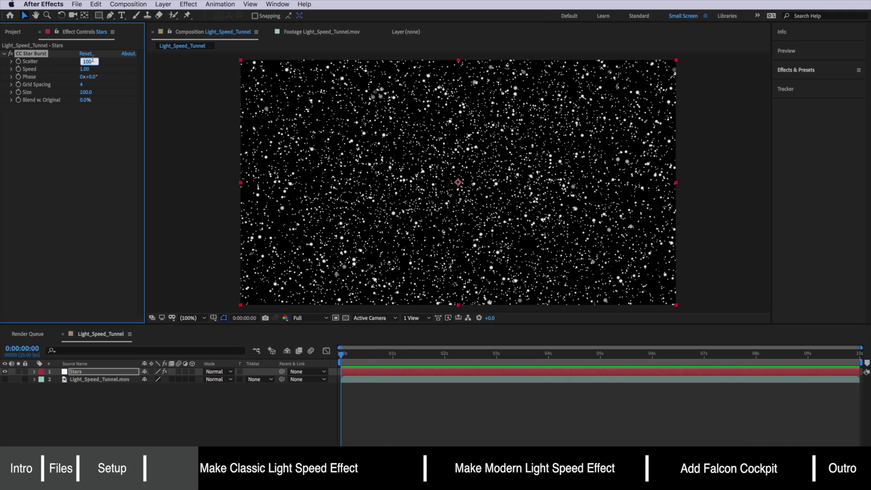
{"action": "type", "text": "200"}
{"action": "key", "text": "Return"}
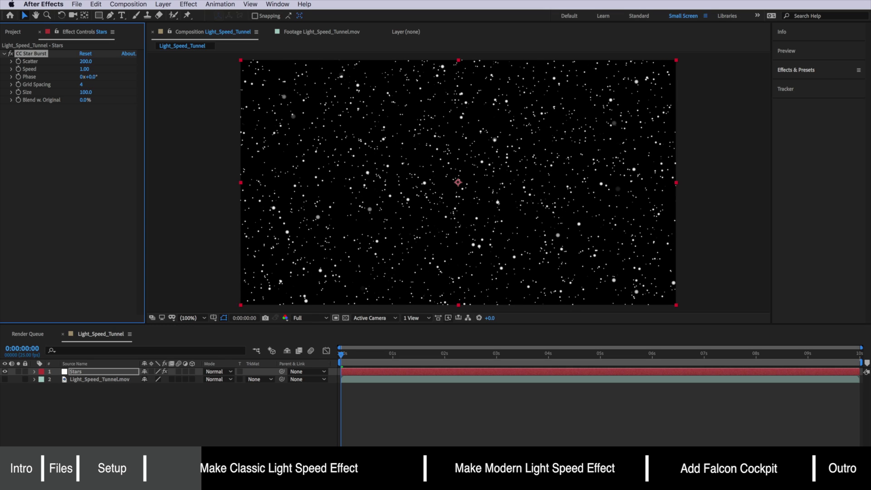
{"action": "left_click", "coordinate": [84, 69]}
{"action": "type", "text": "1"}
{"action": "type", "text": "5"}
{"action": "key", "text": "Return"}
{"action": "key", "text": "space"}
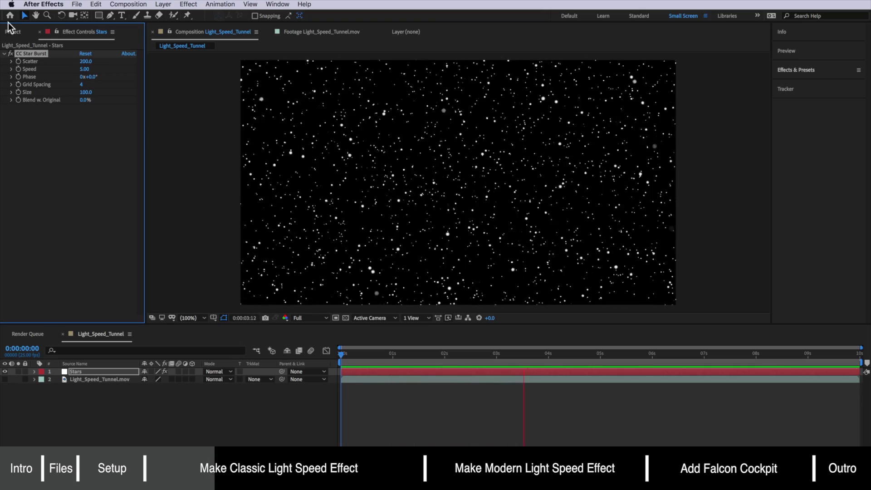
{"action": "key", "text": "space"}
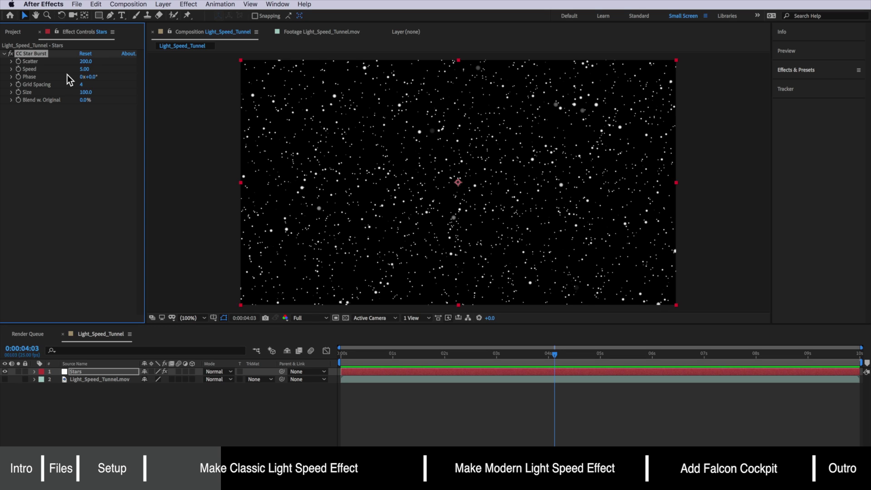
Set Grid Spacing to 5 and Size to 20, then replay the starfield from the start
{"action": "left_click", "coordinate": [83, 84]}
{"action": "type", "text": "6"}
{"action": "key", "text": "Return"}
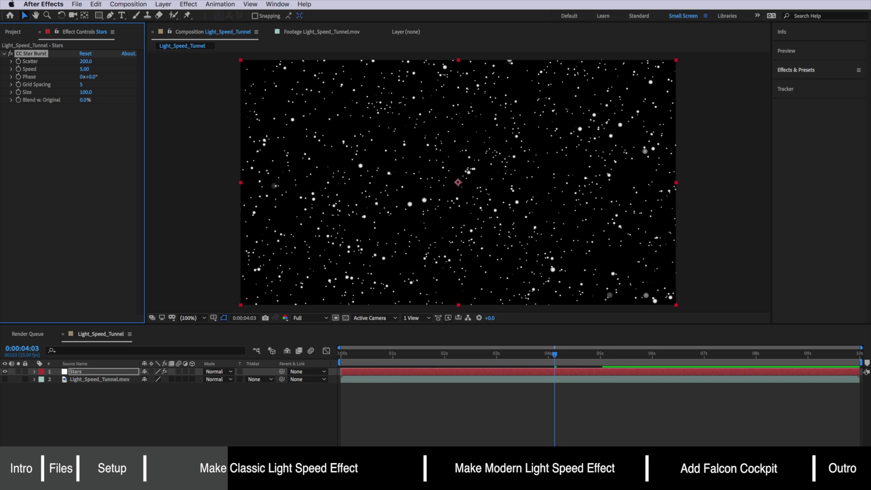
{"action": "left_click_drag", "start_coordinate": [81, 86], "coordinate": [80, 87]}
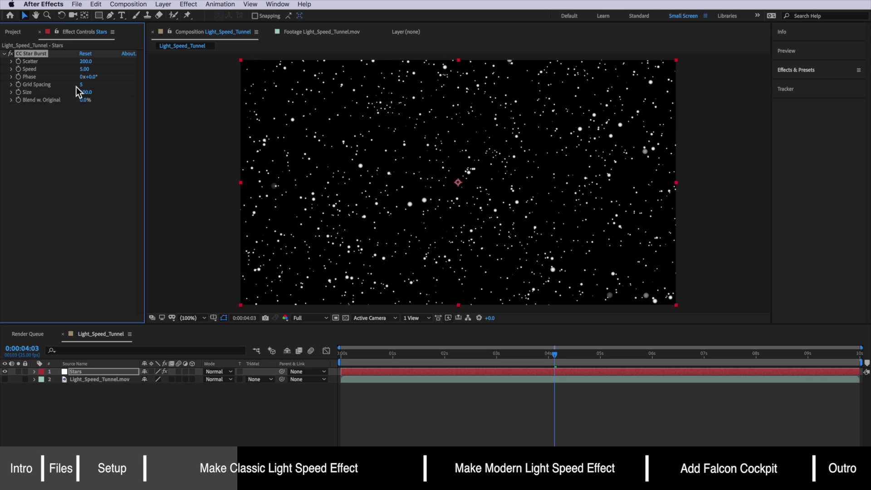
{"action": "left_click", "coordinate": [84, 92]}
{"action": "type", "text": "20"}
{"action": "left_click", "coordinate": [94, 154]}
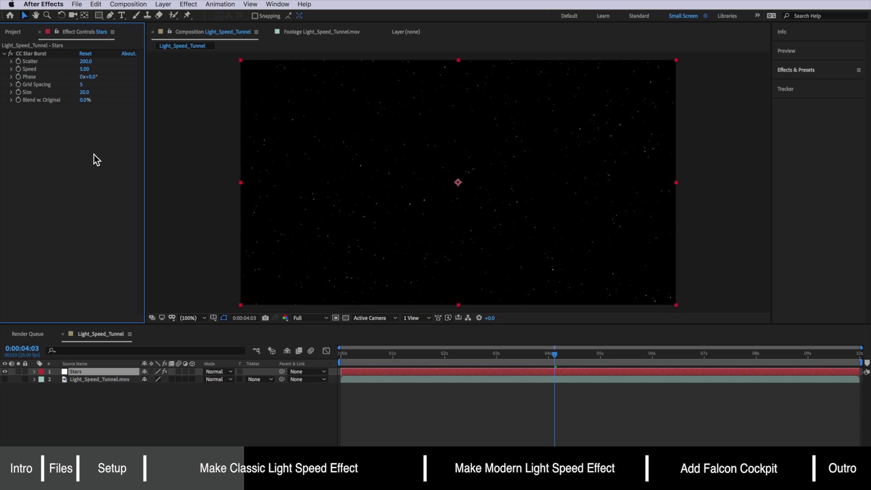
{"action": "key", "text": "Home"}
{"action": "key", "text": "space"}
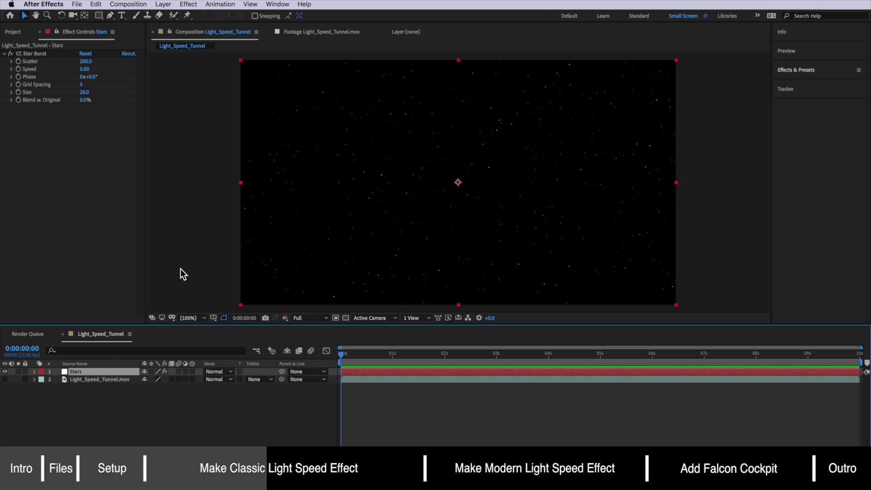
Apply Echo to the Stars layer and set Echo Time to -0.0001 seconds
{"action": "left_click", "coordinate": [188, 4]}
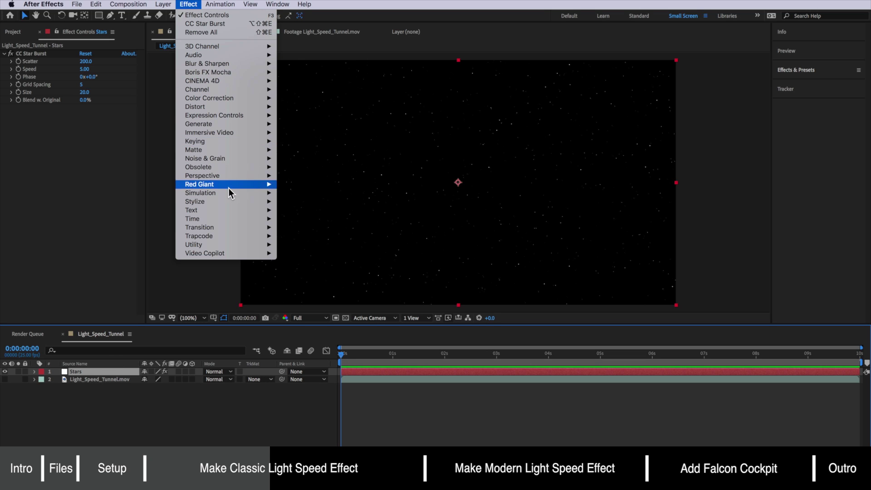
{"action": "mouse_move", "coordinate": [230, 218]}
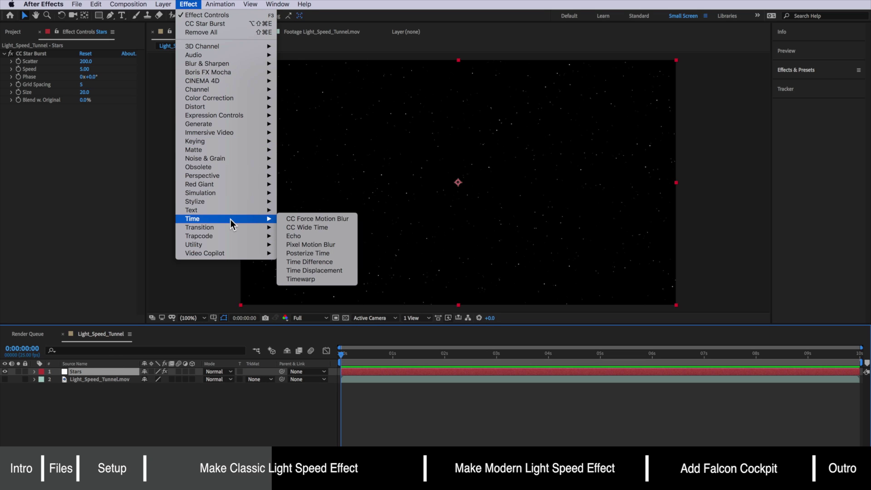
{"action": "left_click", "coordinate": [305, 235]}
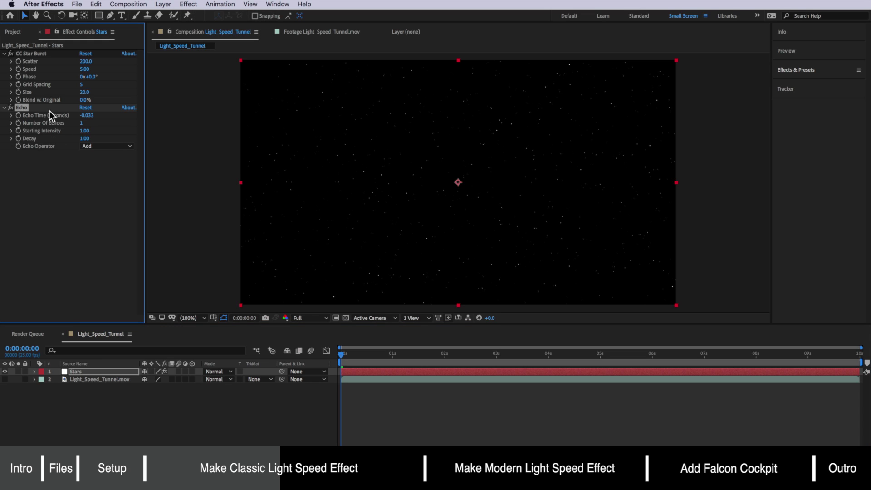
{"action": "left_click_drag", "start_coordinate": [351, 355], "coordinate": [360, 355]}
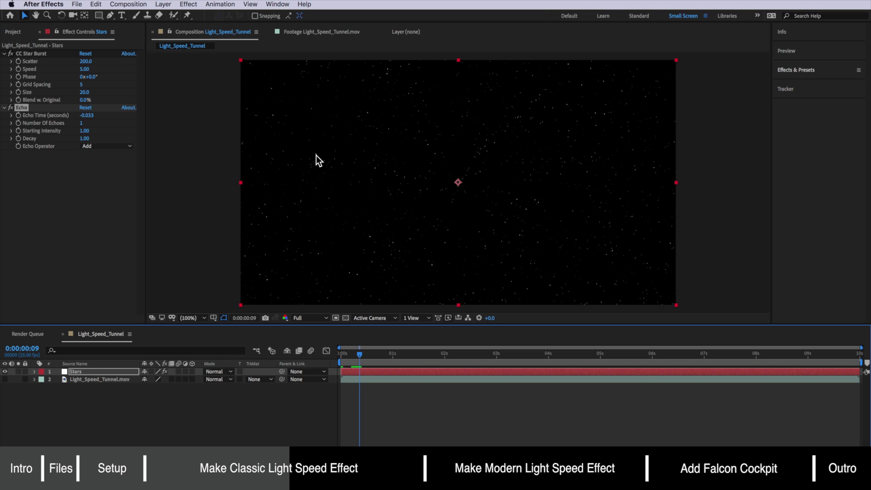
{"action": "left_click", "coordinate": [87, 115]}
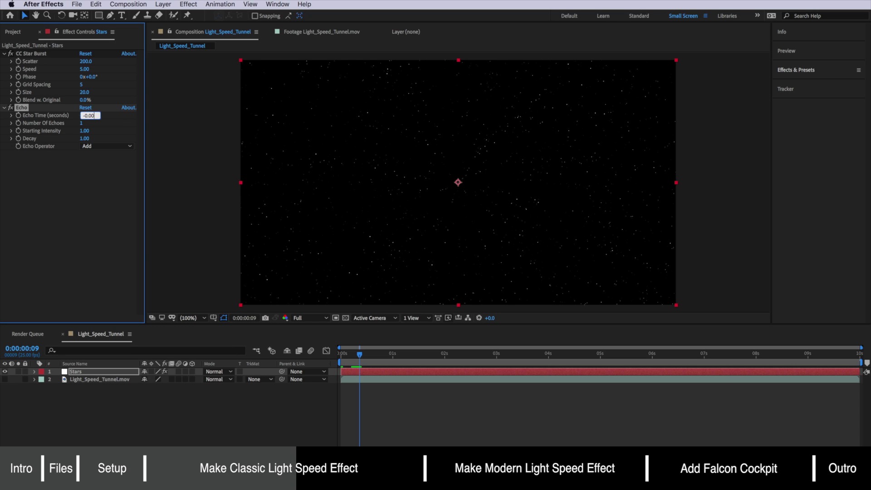
{"action": "type", "text": "-0.0001"}
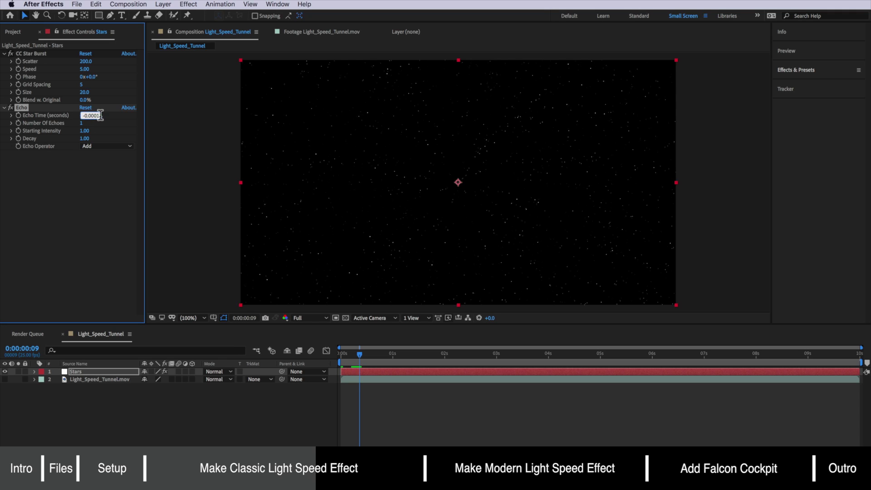
{"action": "left_click", "coordinate": [114, 116]}
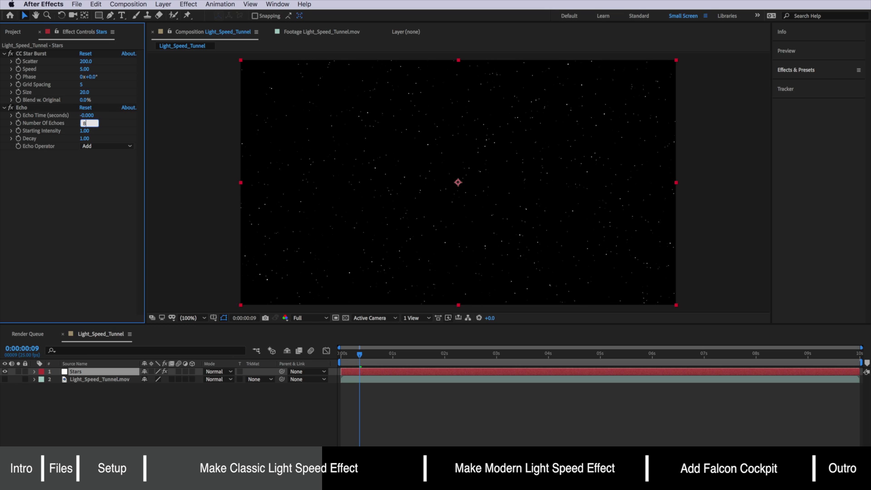
Set Number Of Echoes to 800 and render the streaks with the preview at Full resolution
{"action": "type", "text": "800"}
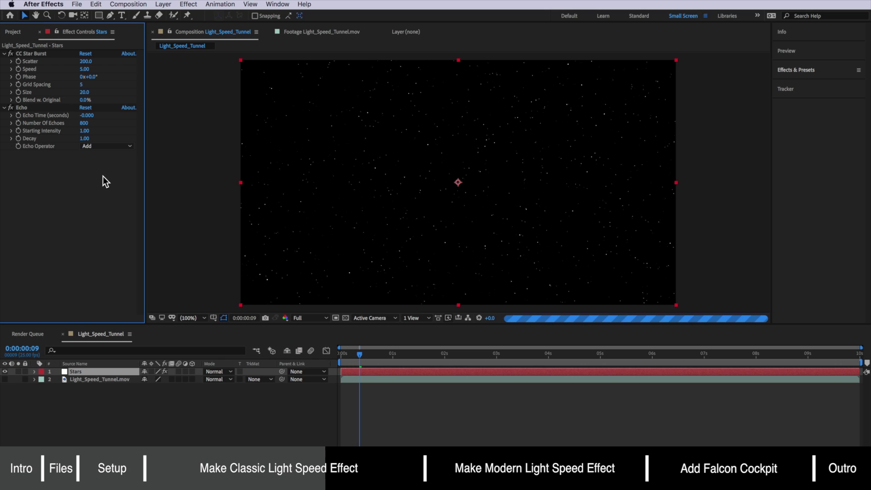
{"action": "left_click", "coordinate": [424, 218]}
{"action": "key", "text": "super+alt+shift+j"}
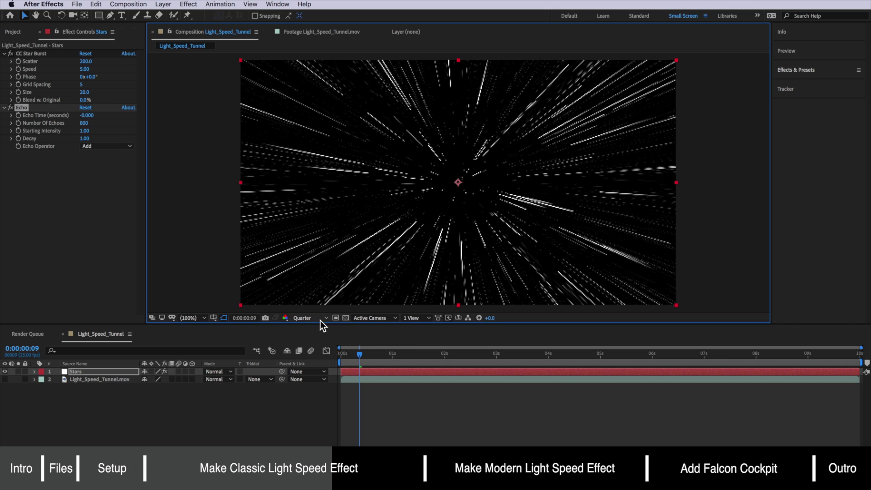
{"action": "left_click", "coordinate": [321, 321]}
{"action": "left_click", "coordinate": [312, 339]}
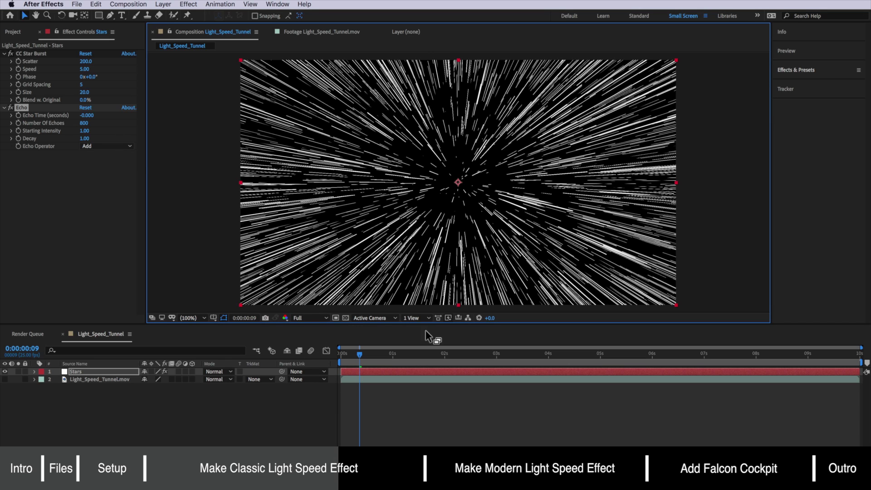
{"action": "left_click", "coordinate": [308, 320]}
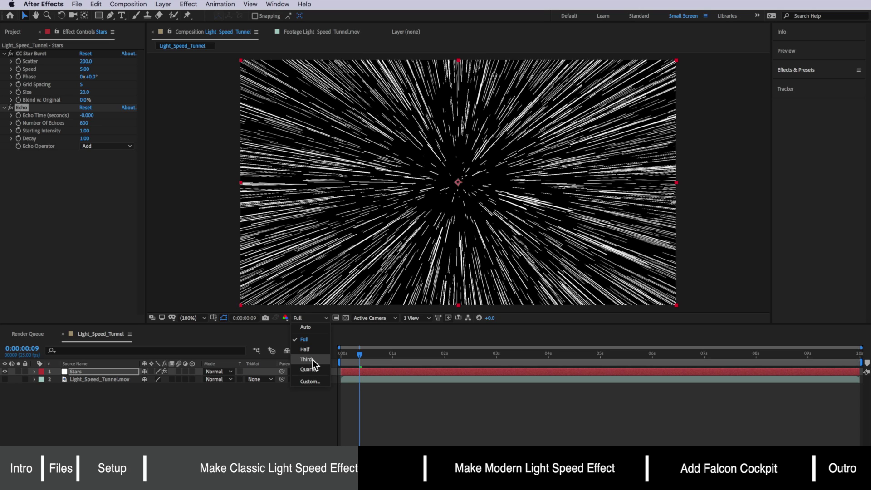
{"action": "left_click", "coordinate": [259, 338]}
{"action": "left_click", "coordinate": [260, 337]}
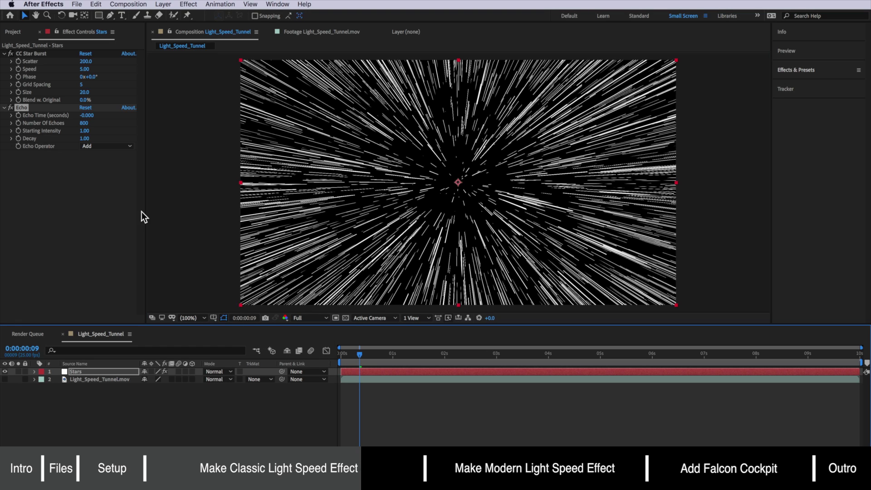
Set the Echo Operator to Maximum and play back the brighter star streaks
{"action": "left_click", "coordinate": [97, 146]}
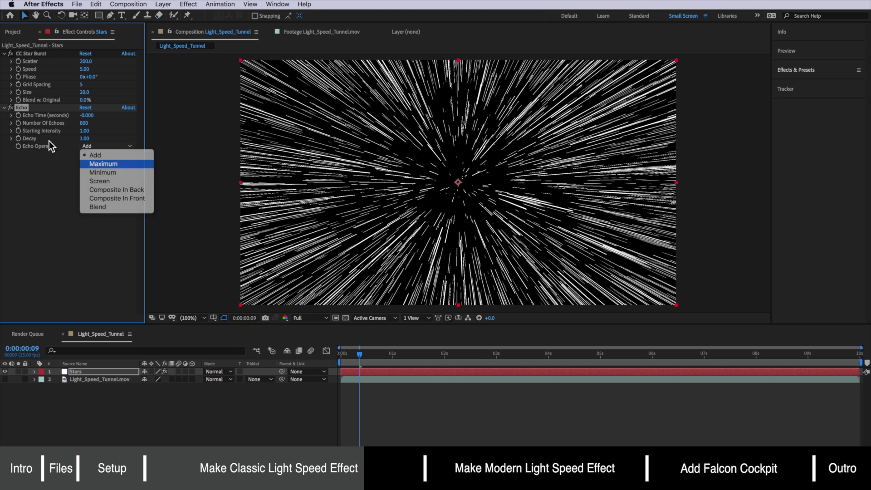
{"action": "left_click", "coordinate": [96, 161]}
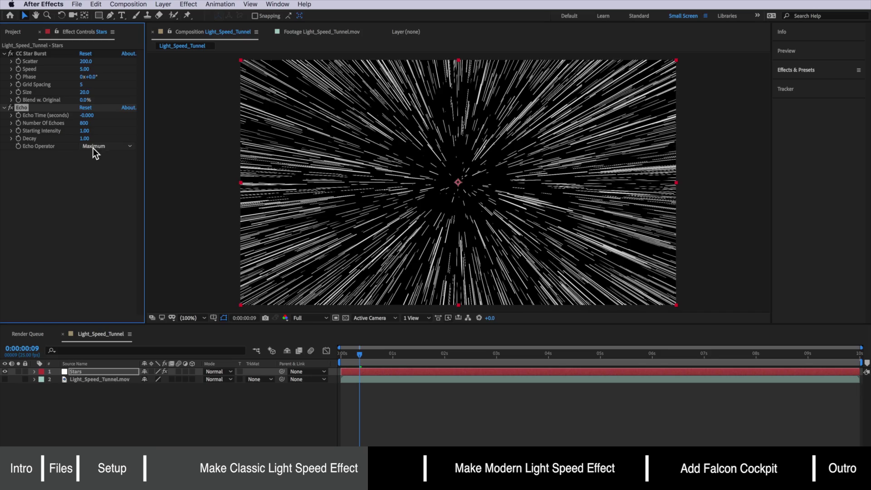
{"action": "key", "text": "space"}
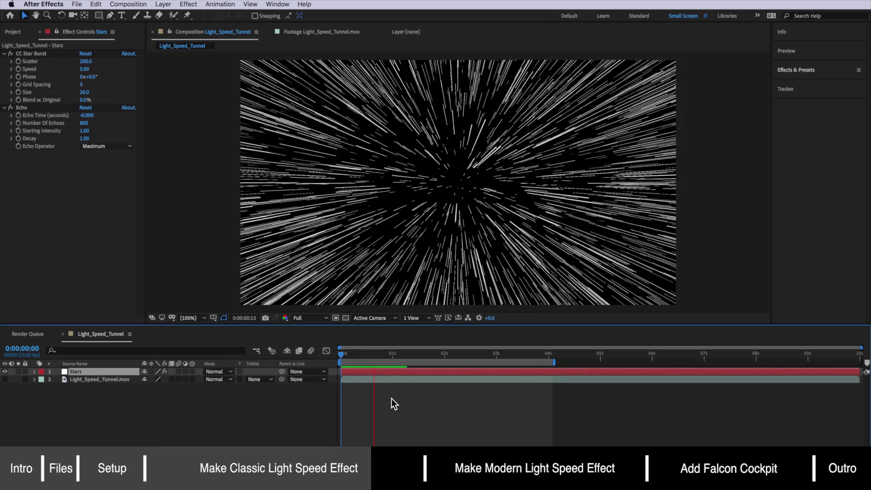
{"action": "key", "text": "space"}
{"action": "key", "text": "space"}
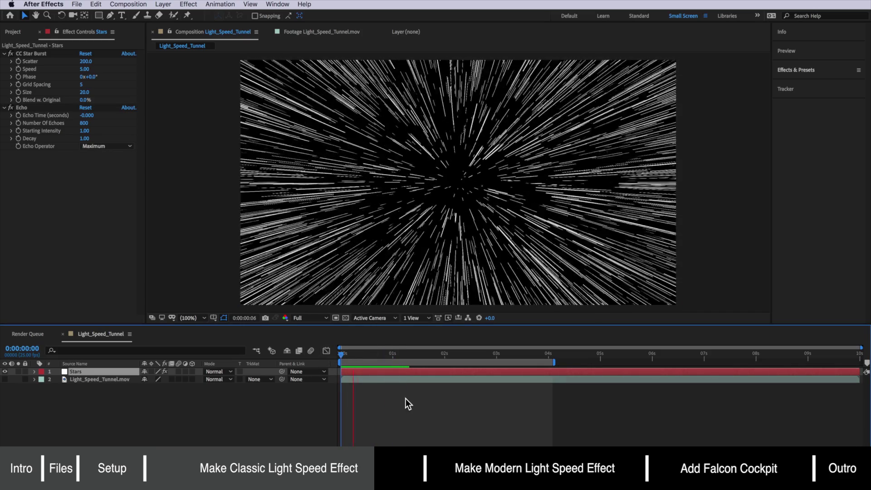
{"action": "key", "text": "space"}
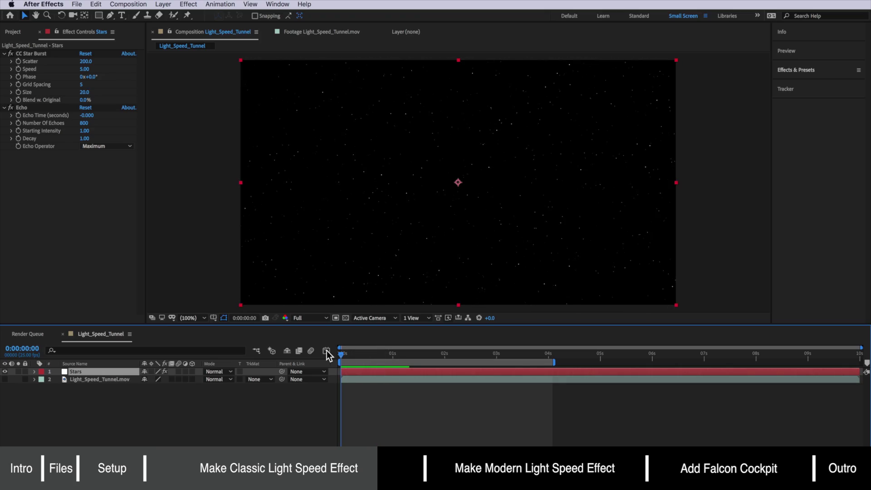
{"action": "key", "text": "space"}
{"action": "key", "text": "space"}
{"action": "key", "text": "space"}
{"action": "key", "text": "space"}
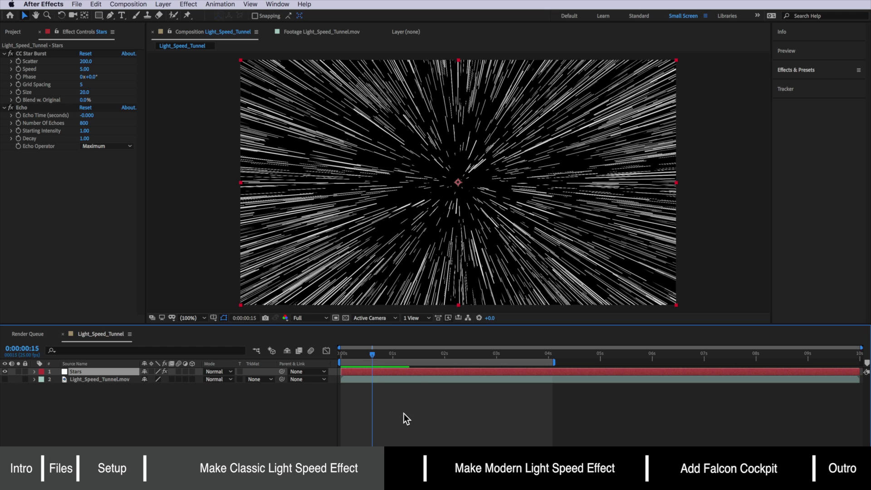
{"action": "key", "text": "Page_Down"}
{"action": "key", "text": "Page_Down"}
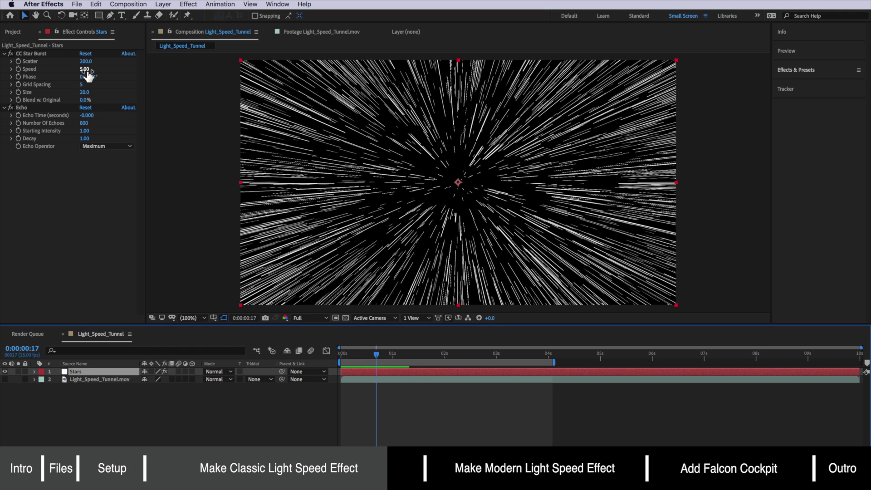
Change CC Star Burst Size to 40 and Scatter to 100
{"action": "left_click", "coordinate": [89, 92]}
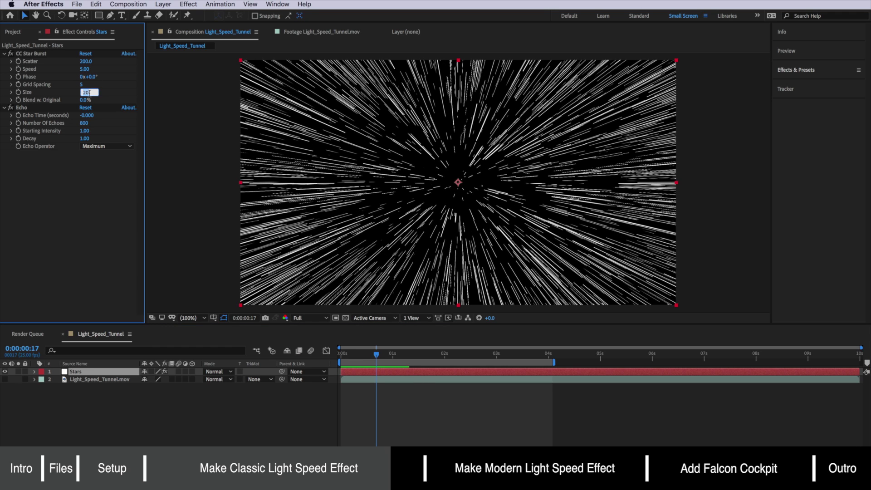
{"action": "type", "text": "40"}
{"action": "key", "text": "Return"}
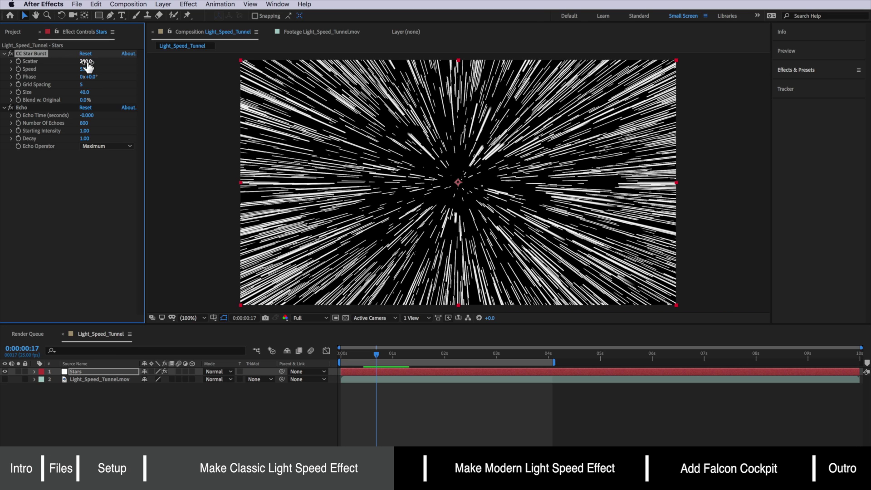
{"action": "left_click", "coordinate": [86, 62]}
{"action": "type", "text": "100"}
{"action": "key", "text": "Return"}
Preview the denser streaks from the start and scrub to frame 4
{"action": "left_click", "coordinate": [372, 388]}
{"action": "key", "text": "Home"}
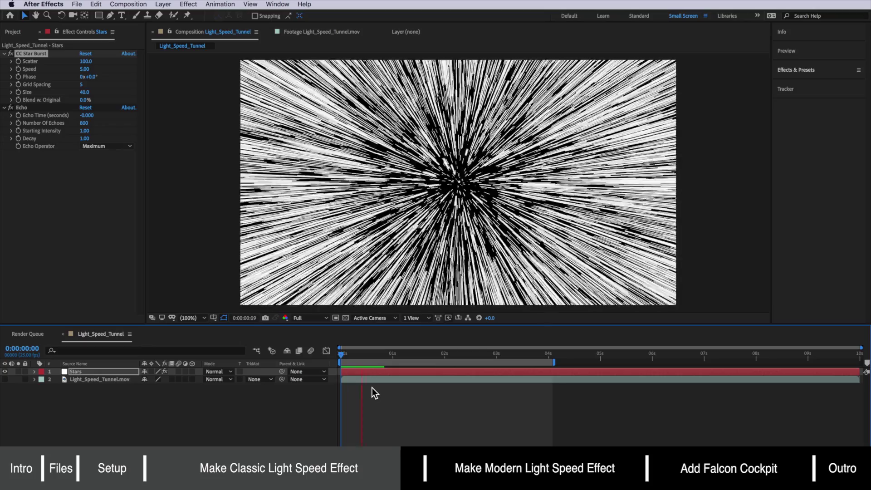
{"action": "key", "text": "space"}
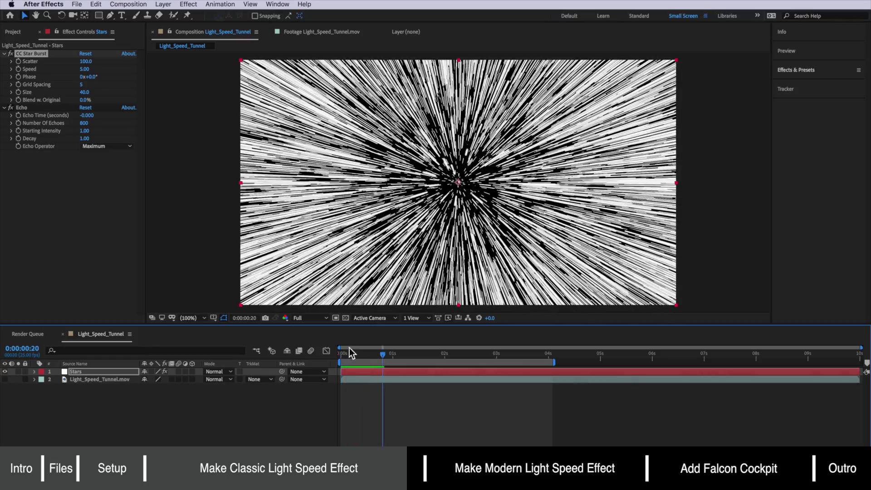
{"action": "key", "text": "space"}
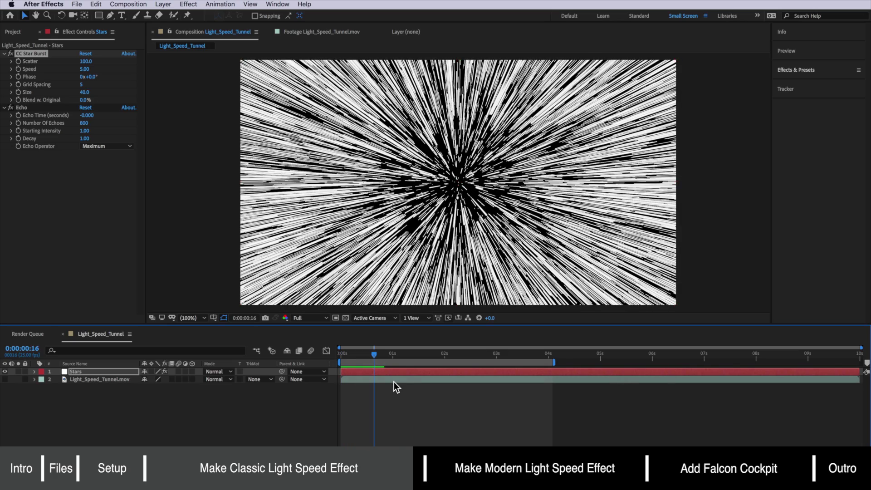
{"action": "key", "text": "space"}
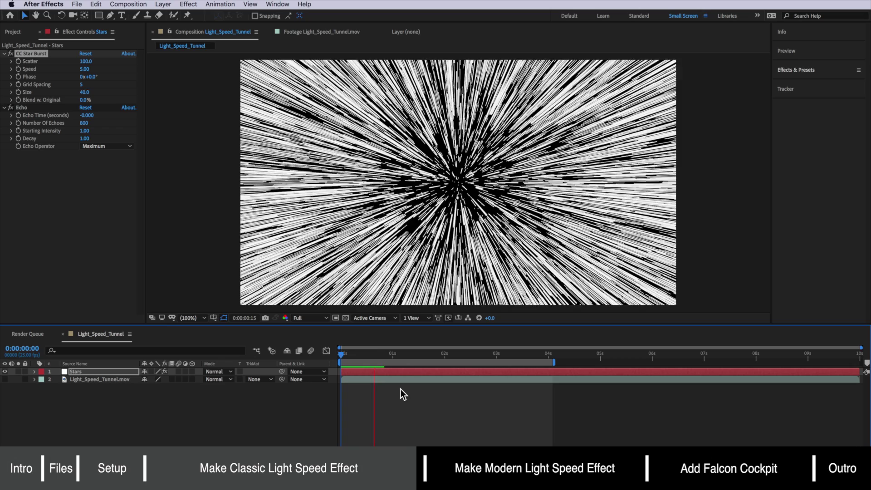
{"action": "left_click_drag", "start_coordinate": [368, 358], "coordinate": [349, 358]}
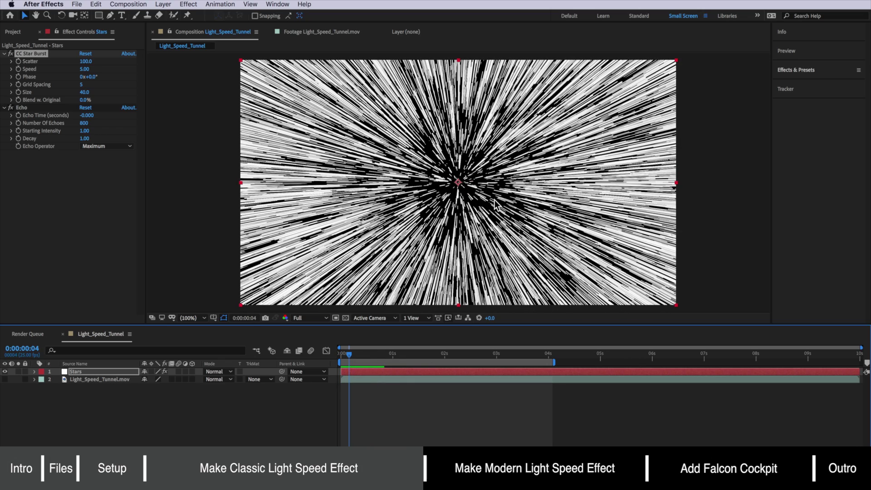
Revert to Size 20 and Scatter 200, and place a hidden Light_Speed_Tunnel.mov duplicate above Stars
{"action": "key", "text": "Page_Up"}
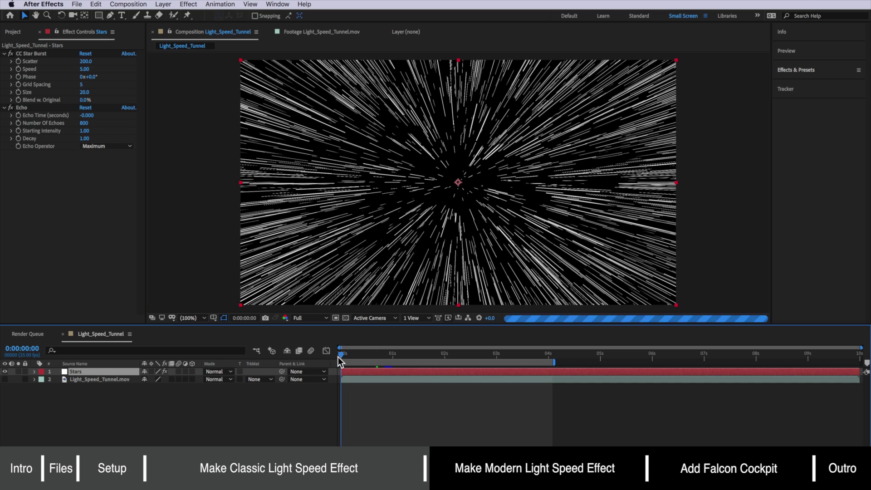
{"action": "key", "text": "space"}
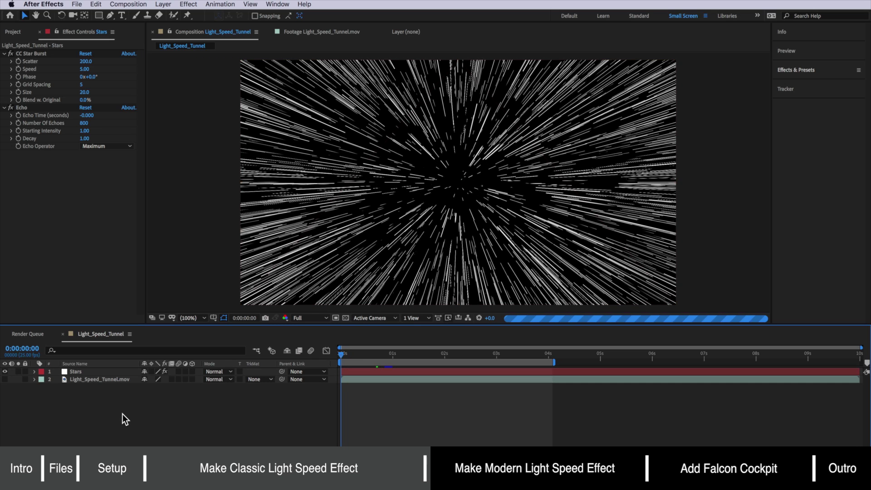
{"action": "left_click", "coordinate": [92, 383]}
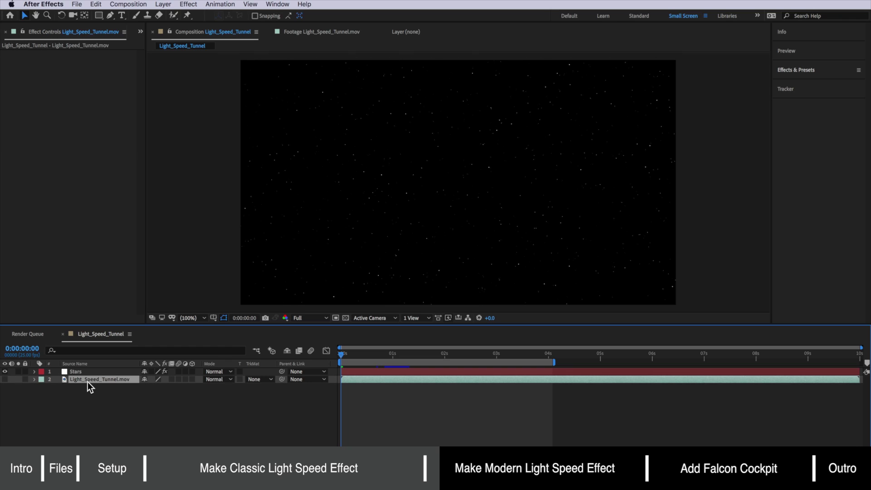
{"action": "left_click", "coordinate": [96, 4]}
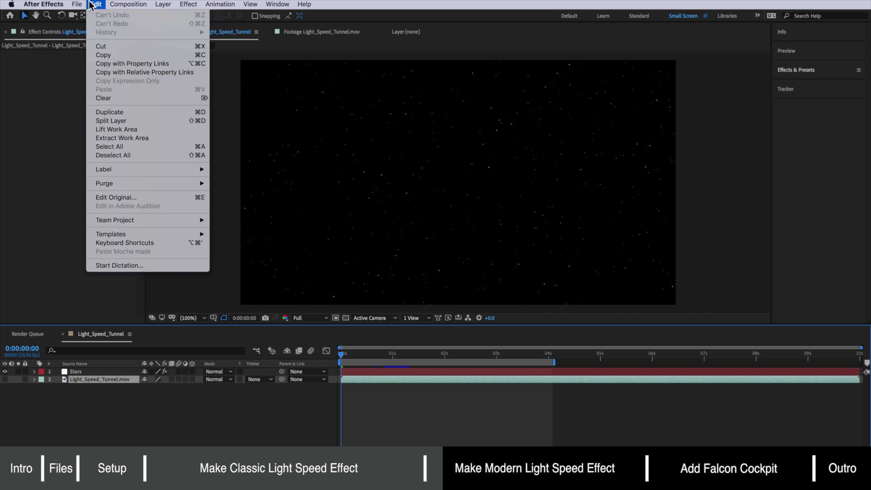
{"action": "left_click", "coordinate": [110, 112]}
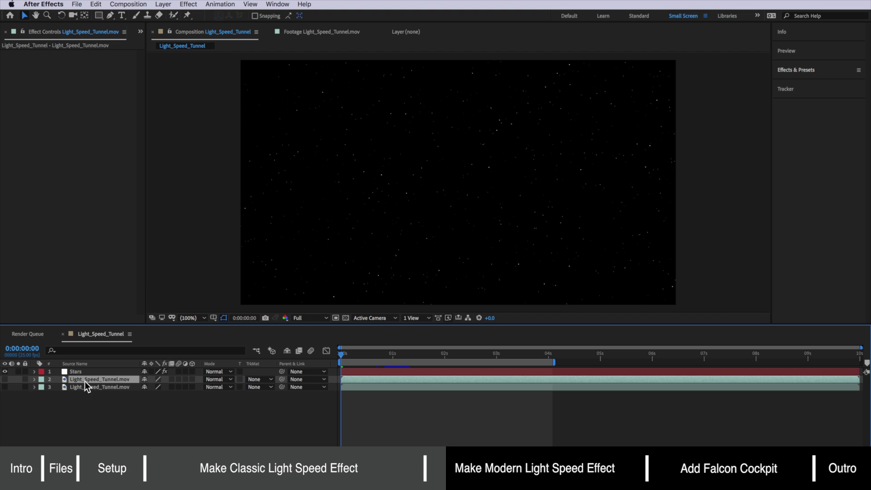
{"action": "left_click_drag", "start_coordinate": [85, 382], "coordinate": [84, 368]}
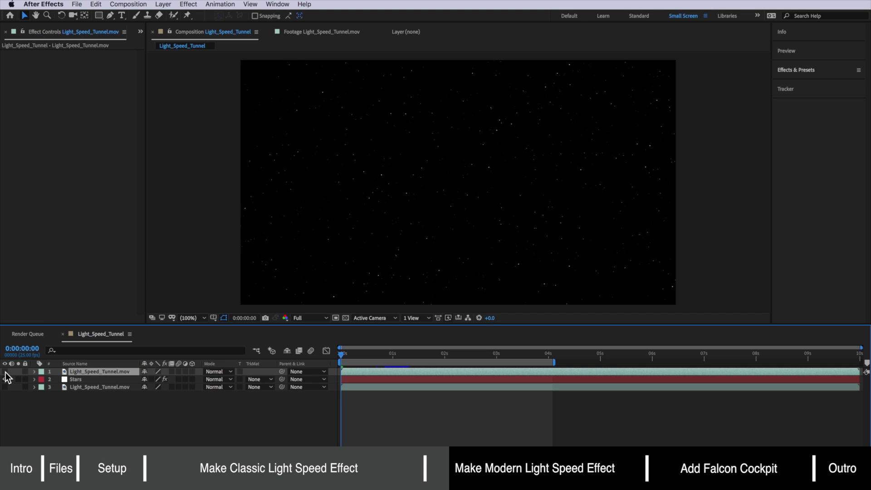
{"action": "left_click", "coordinate": [5, 372]}
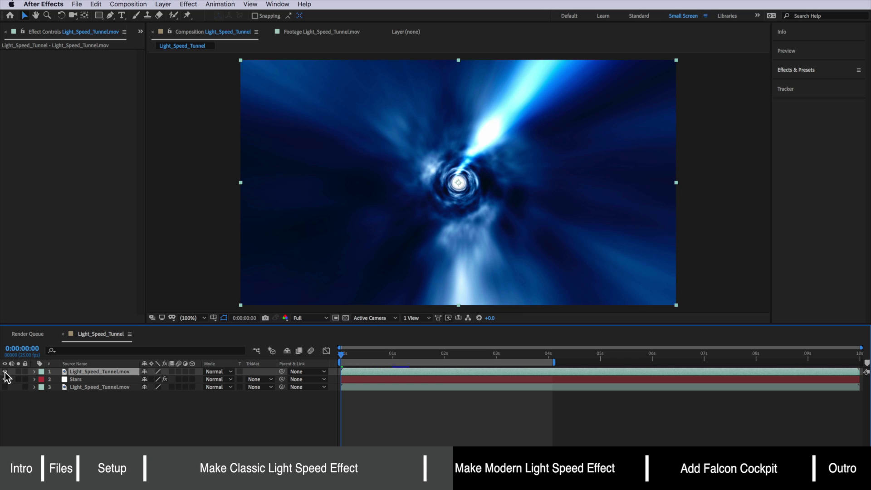
{"action": "left_click", "coordinate": [5, 371]}
{"action": "left_click", "coordinate": [91, 380]}
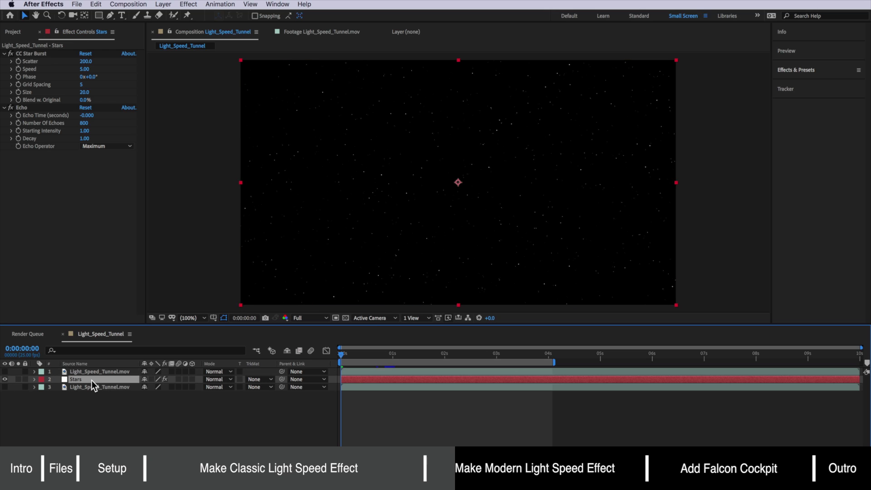
Give Stars a Luma track matte from the tunnel copy above and reveal the bottom tunnel clip
{"action": "right_click", "coordinate": [123, 363]}
{"action": "mouse_move", "coordinate": [160, 397]}
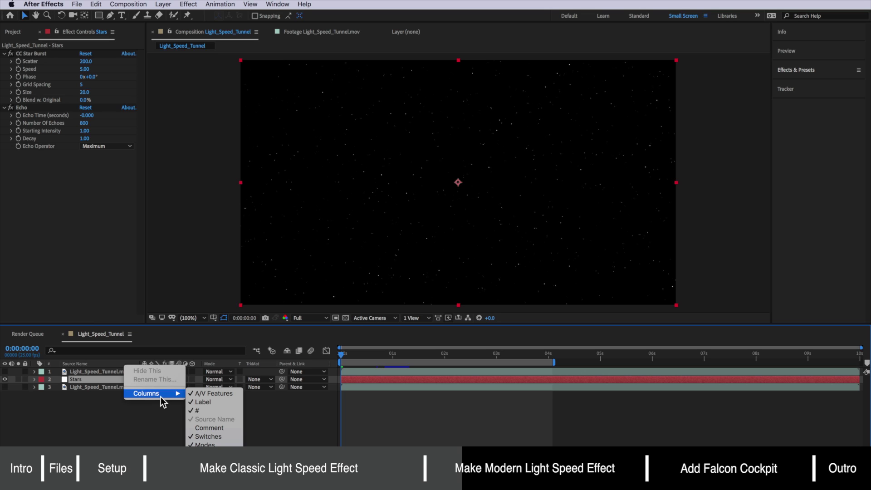
{"action": "left_click", "coordinate": [283, 420]}
{"action": "left_click", "coordinate": [262, 380]}
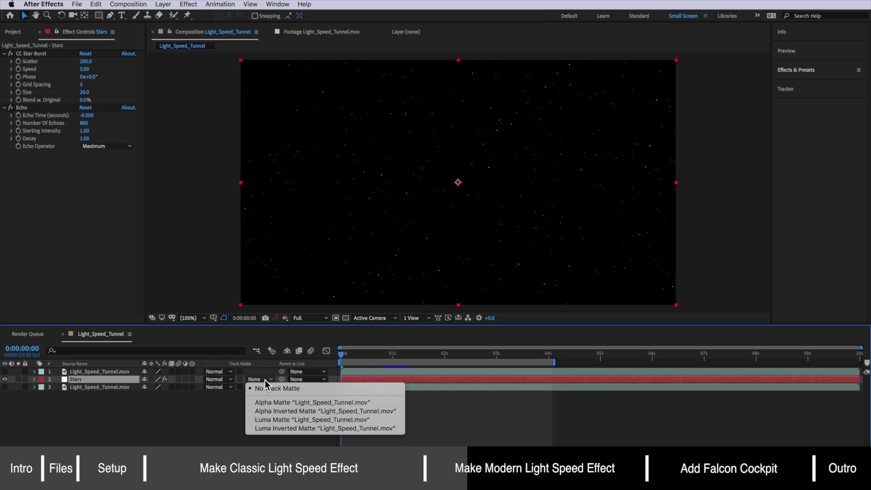
{"action": "left_click", "coordinate": [261, 420]}
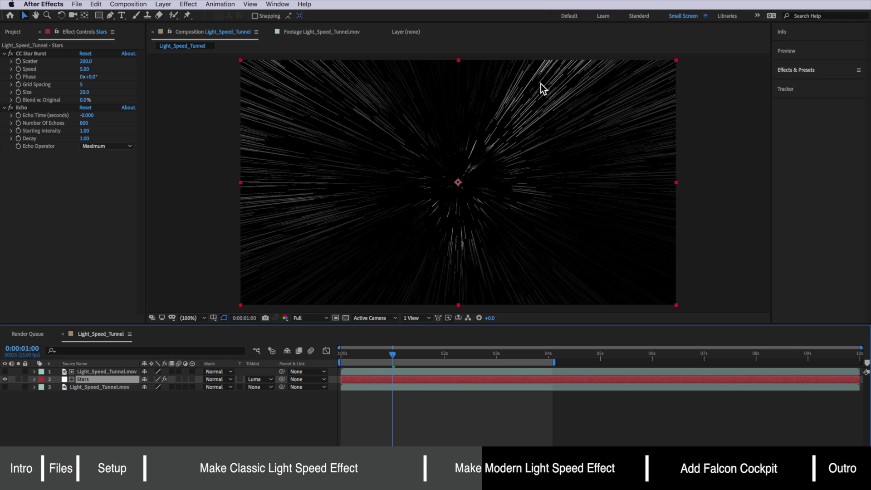
{"action": "left_click", "coordinate": [4, 371]}
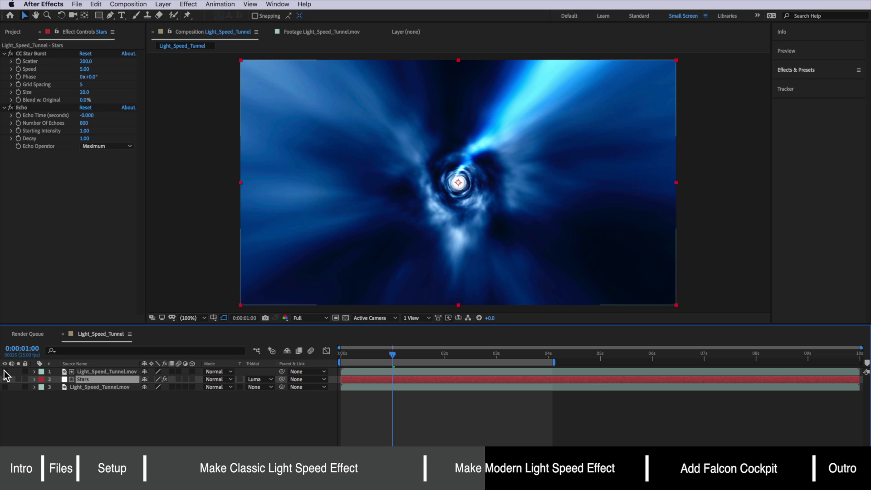
{"action": "left_click", "coordinate": [5, 372]}
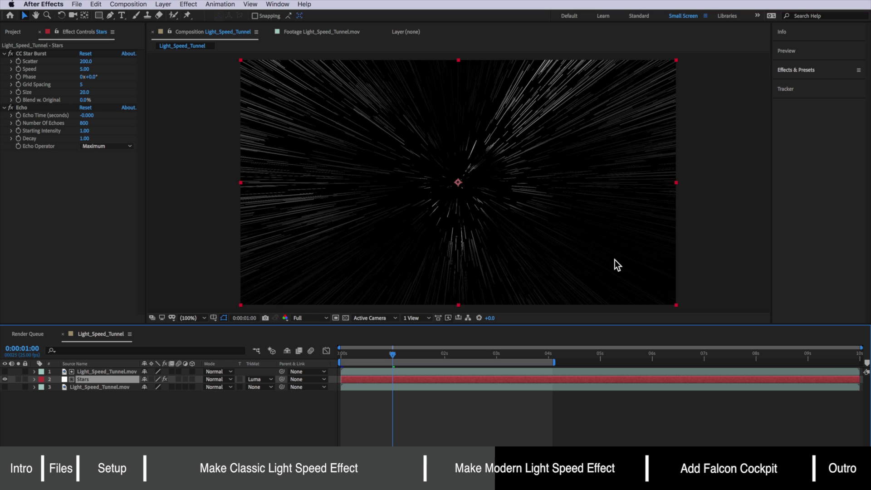
{"action": "left_click", "coordinate": [4, 387]}
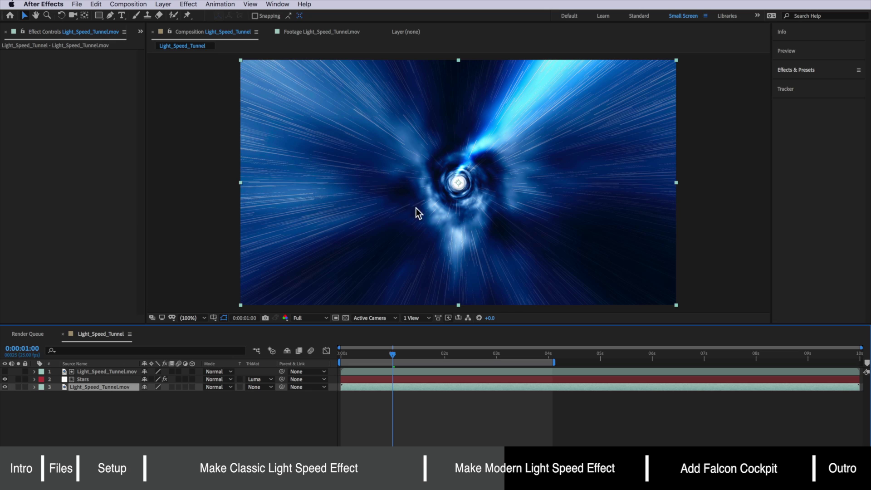
Set the Stars layer's Opacity to 50%
{"action": "left_click", "coordinate": [90, 382]}
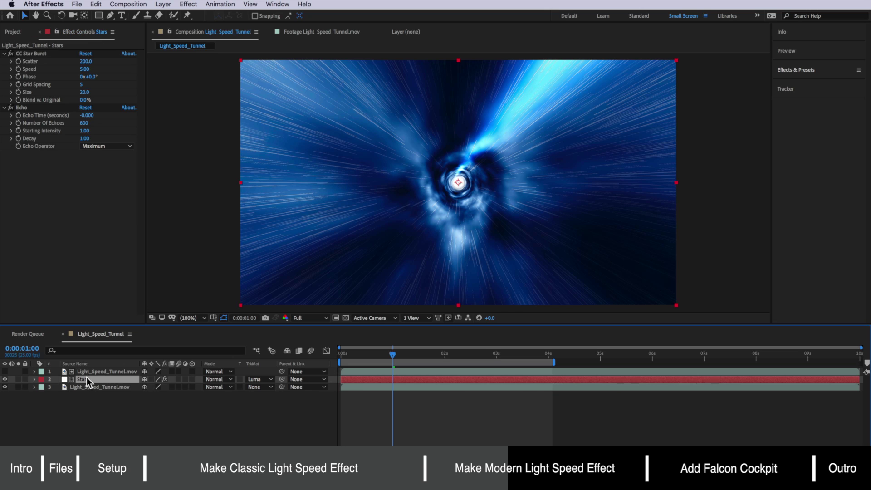
{"action": "key", "text": "t"}
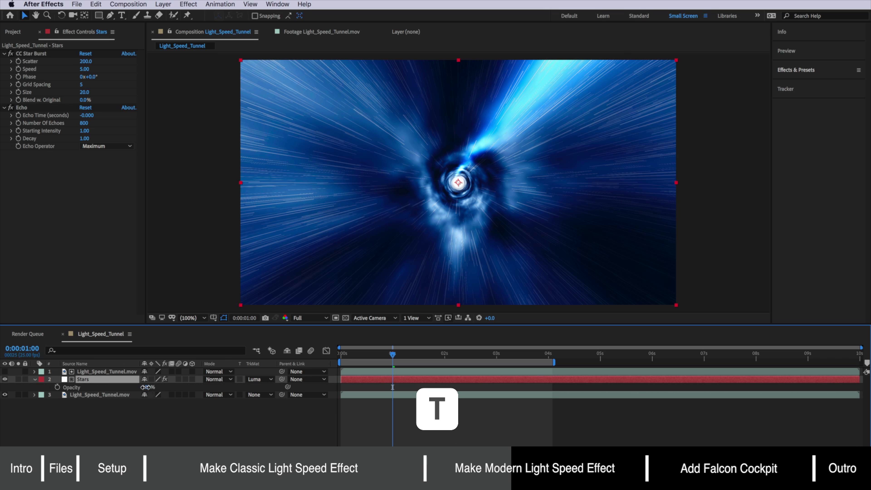
{"action": "left_click", "coordinate": [149, 387]}
{"action": "type", "text": "50"}
{"action": "key", "text": "Return"}
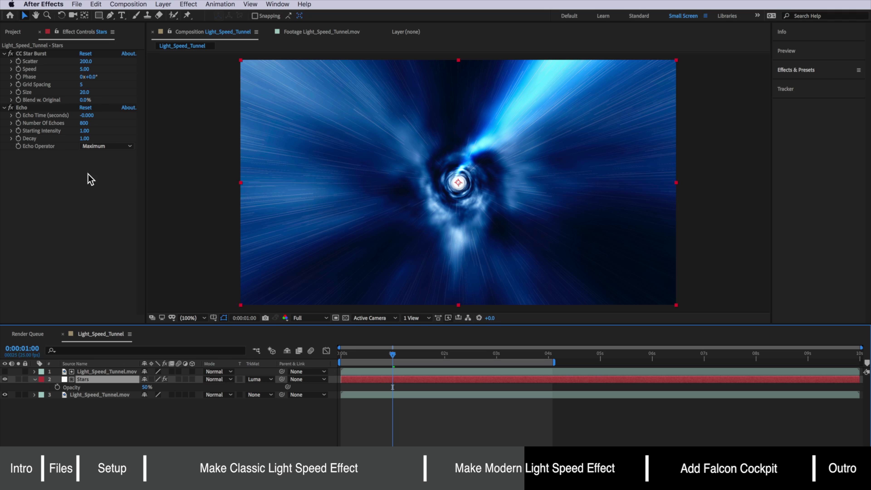
Add a Tint effect to Stars mapping white to pale blue C2D0FF
{"action": "left_click", "coordinate": [188, 4]}
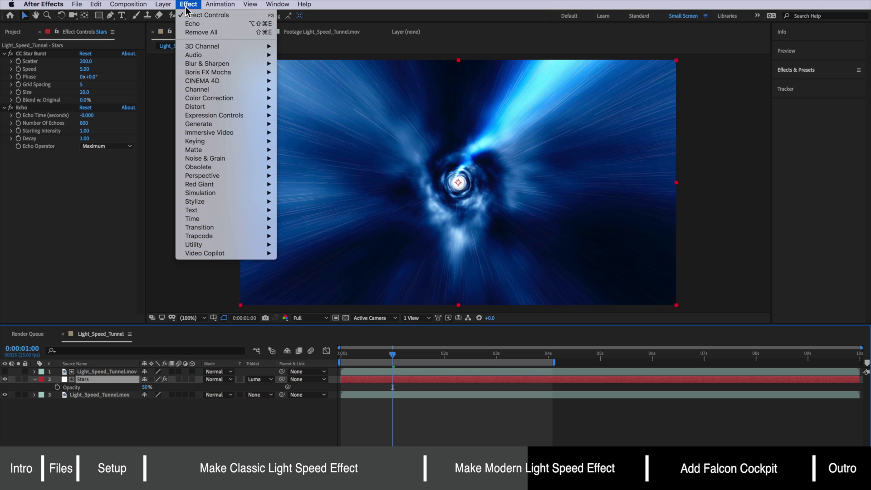
{"action": "mouse_move", "coordinate": [216, 97]}
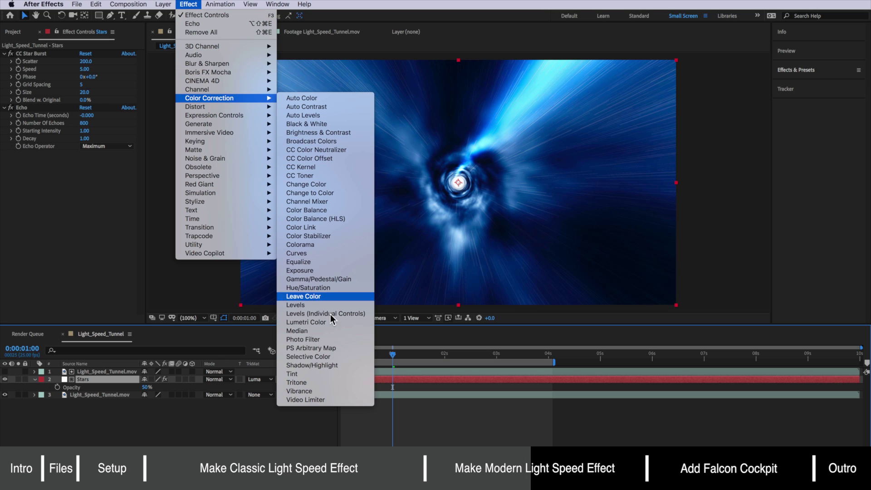
{"action": "left_click", "coordinate": [322, 372]}
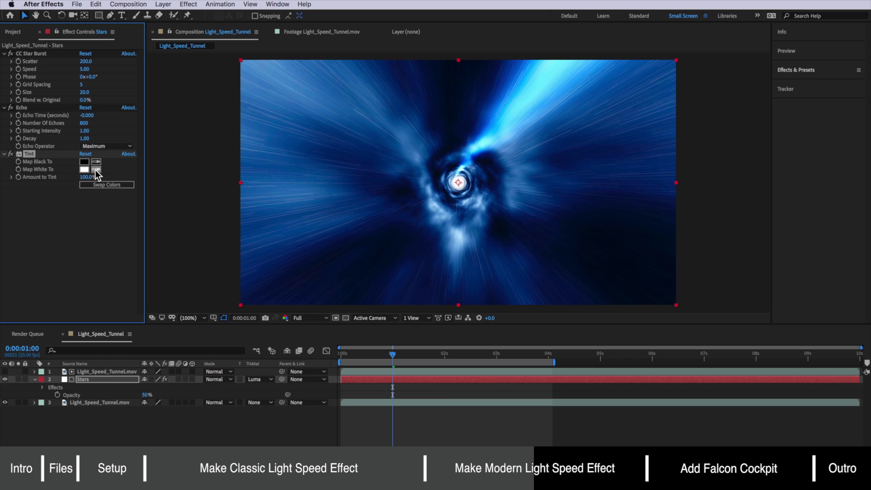
{"action": "left_click", "coordinate": [94, 171]}
{"action": "left_click", "coordinate": [356, 152]}
{"action": "left_click", "coordinate": [83, 170]}
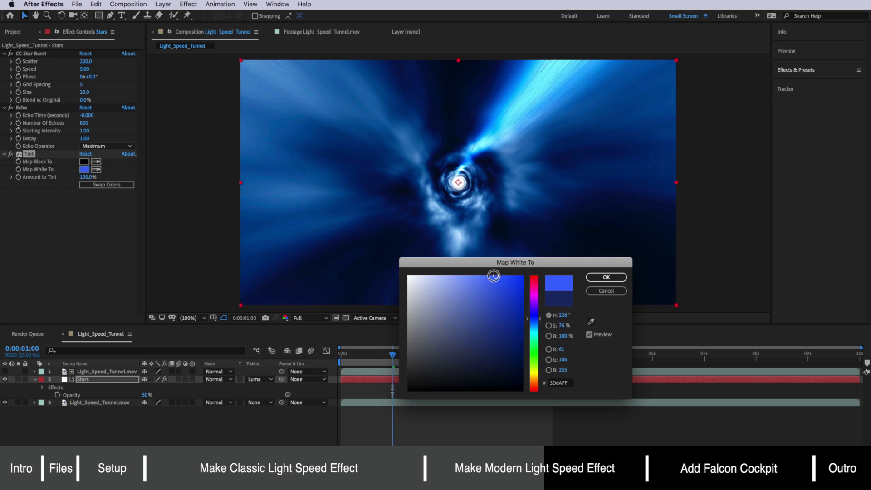
{"action": "left_click_drag", "start_coordinate": [492, 274], "coordinate": [435, 274]}
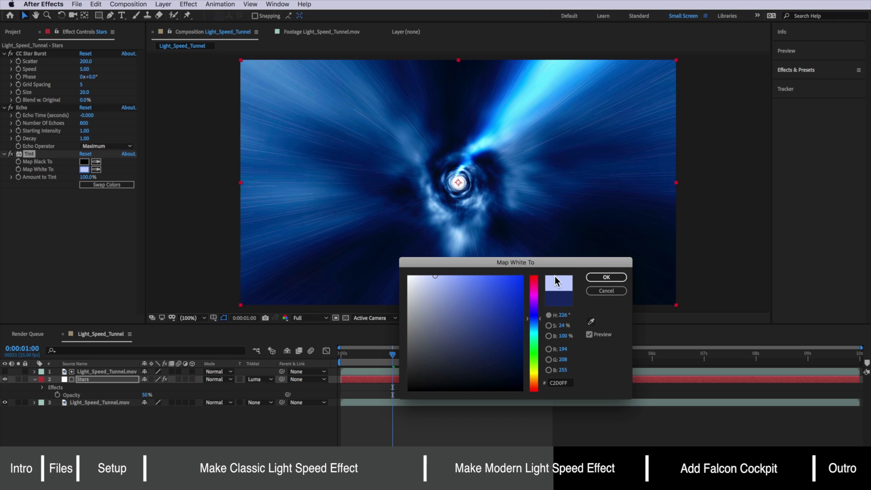
{"action": "left_click", "coordinate": [594, 277]}
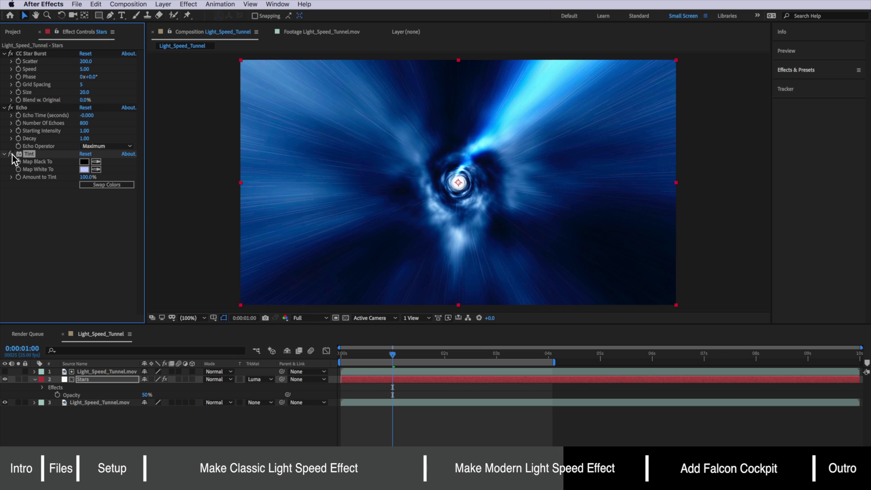
{"action": "left_click", "coordinate": [70, 219]}
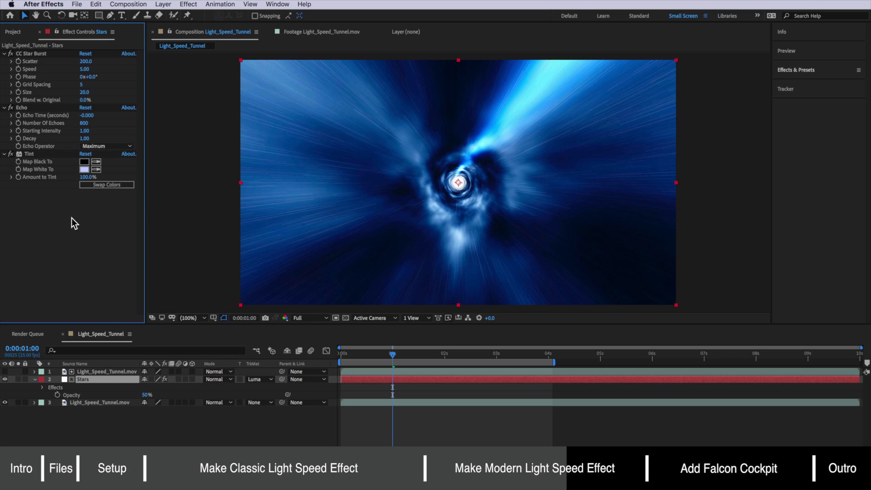
{"action": "left_click", "coordinate": [134, 381]}
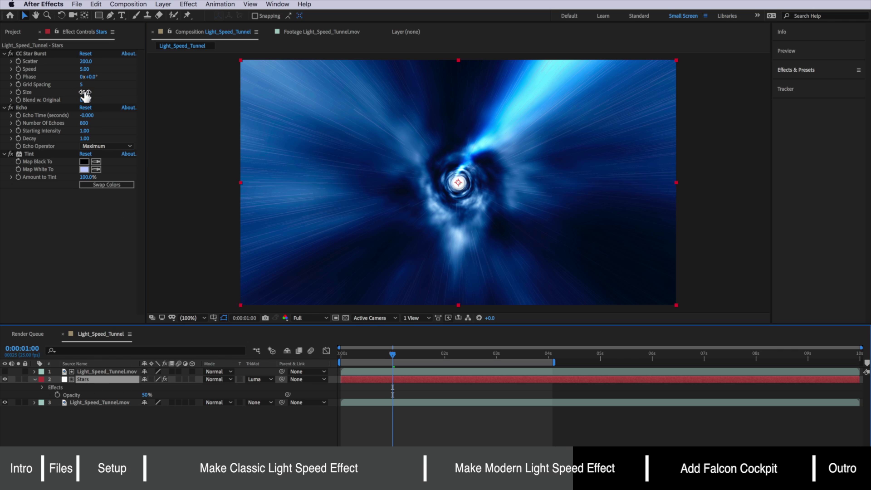
{"action": "left_click", "coordinate": [87, 92]}
{"action": "type", "text": "50"}
{"action": "key", "text": "Return"}
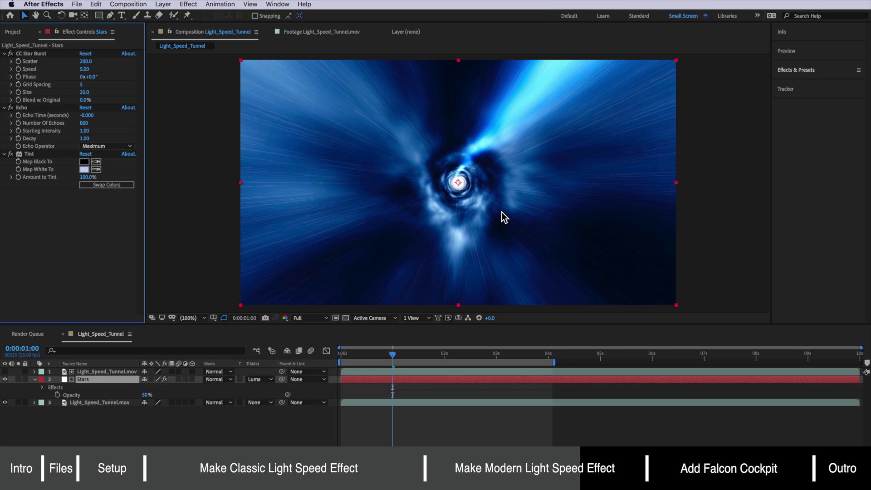
{"action": "left_click", "coordinate": [404, 423]}
{"action": "key", "text": "ctrl+z"}
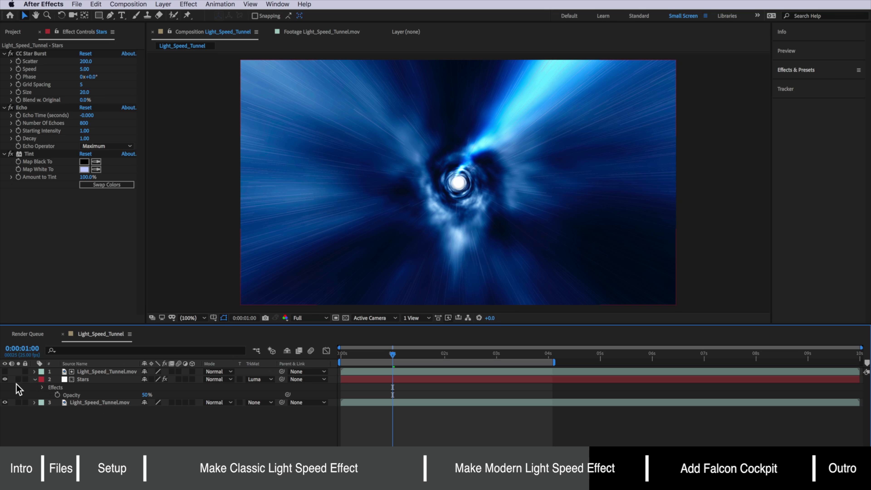
{"action": "left_click", "coordinate": [5, 379]}
{"action": "left_click_drag", "start_coordinate": [391, 353], "coordinate": [344, 356]}
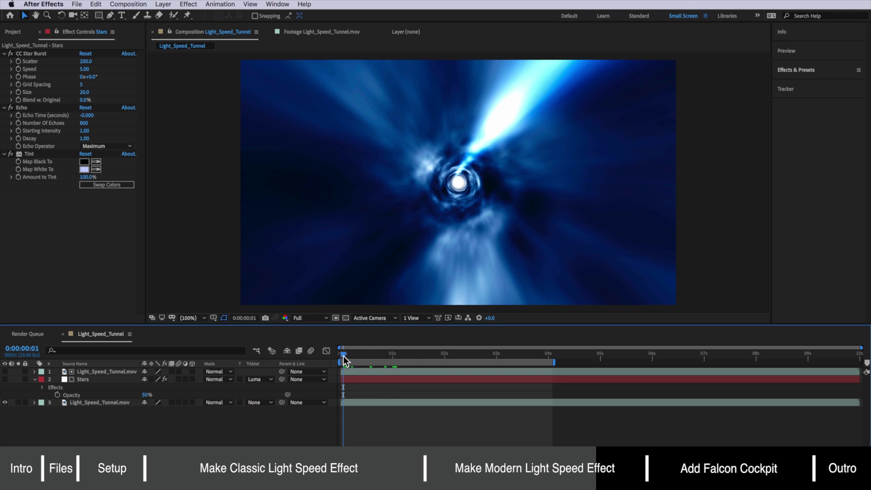
{"action": "key", "text": "space"}
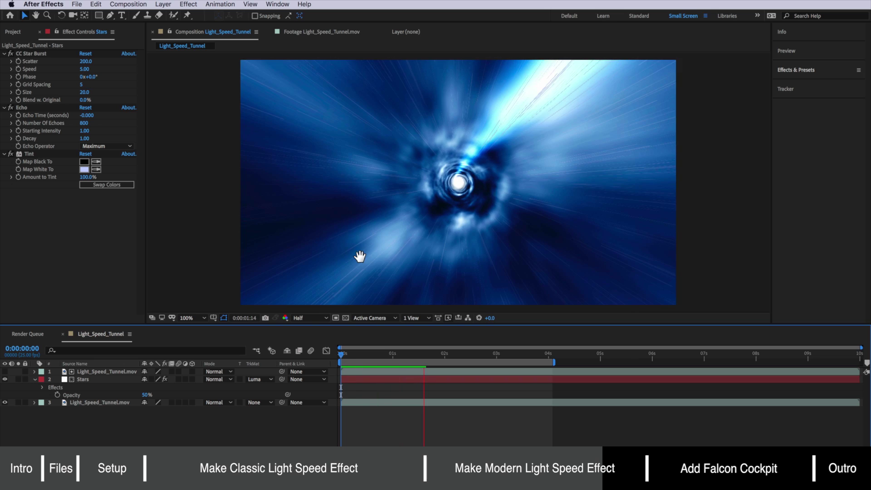
{"action": "key", "text": "space"}
{"action": "key", "text": "comma"}
{"action": "key", "text": "Home"}
{"action": "key", "text": "space"}
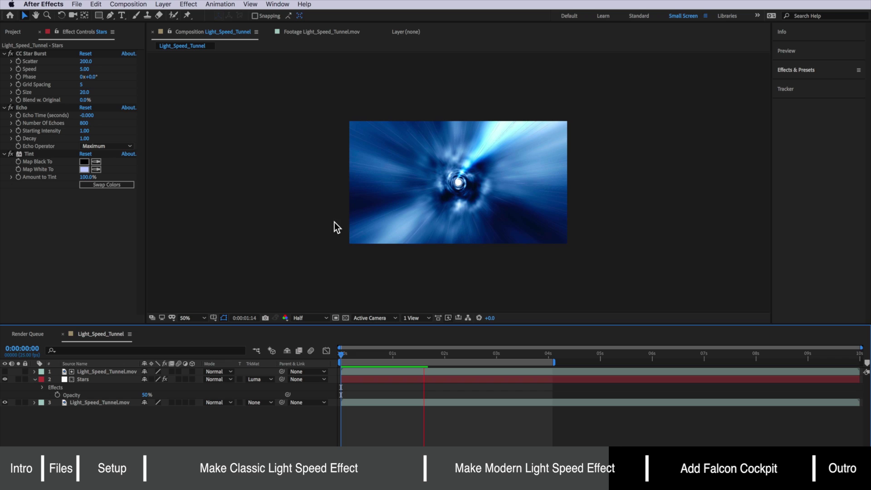
Add a new adjustment layer at the top of the comp at the one-second mark
{"action": "key", "text": "period"}
{"action": "left_click", "coordinate": [393, 353]}
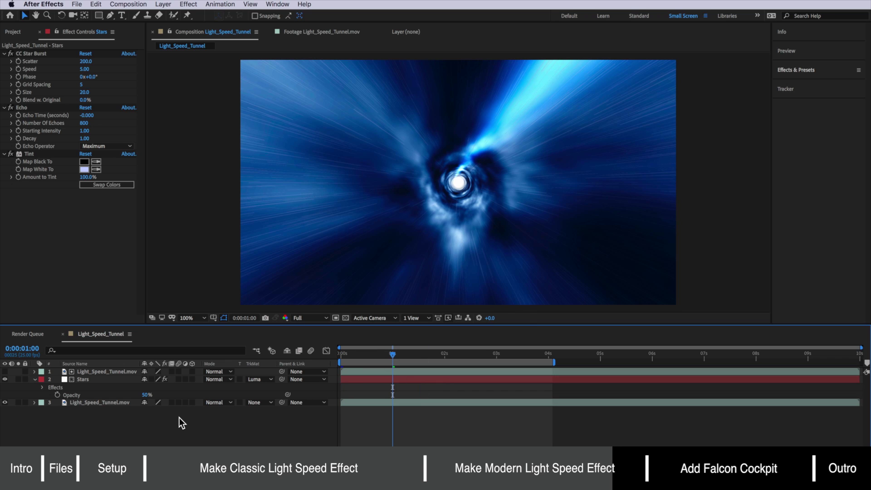
{"action": "right_click", "coordinate": [60, 427]}
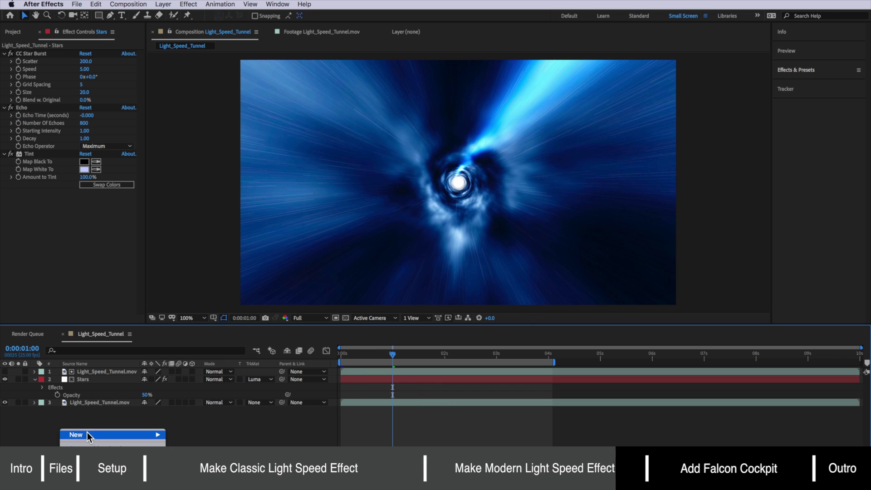
{"action": "mouse_move", "coordinate": [86, 432]}
{"action": "left_click", "coordinate": [195, 484]}
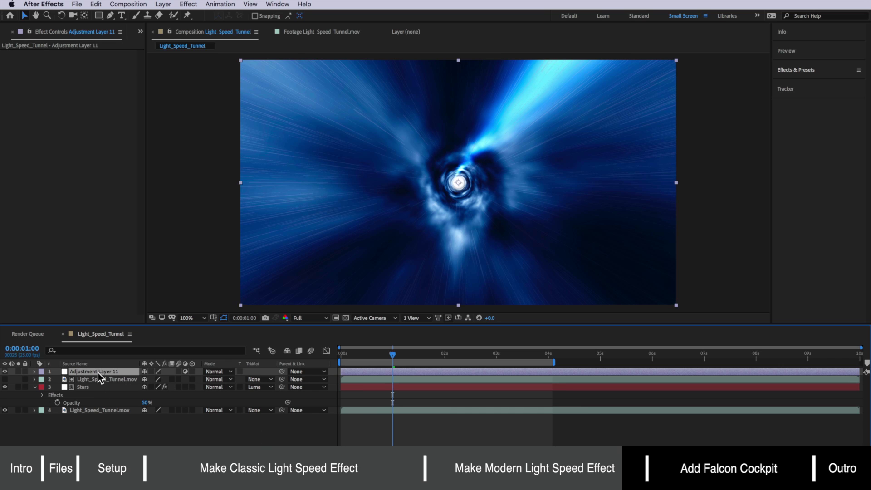
Apply Curves to the adjustment layer and bend it into a contrast-boosting S-curve
{"action": "left_click", "coordinate": [189, 5]}
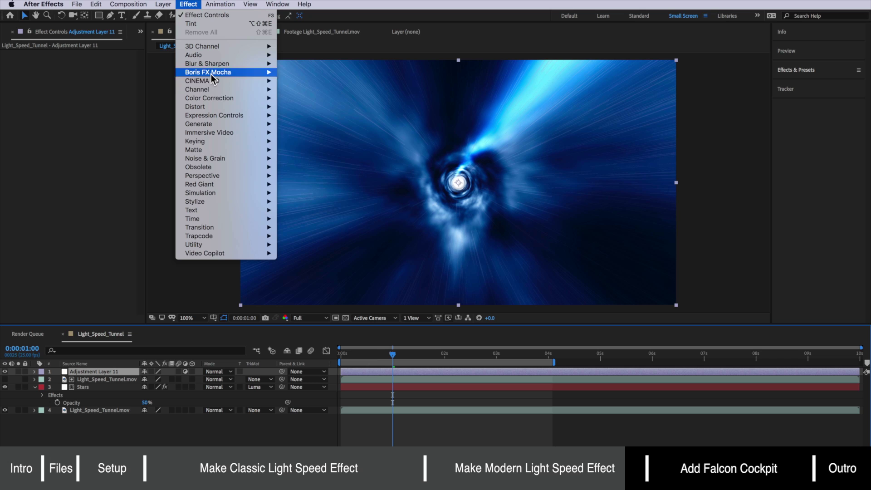
{"action": "mouse_move", "coordinate": [219, 97]}
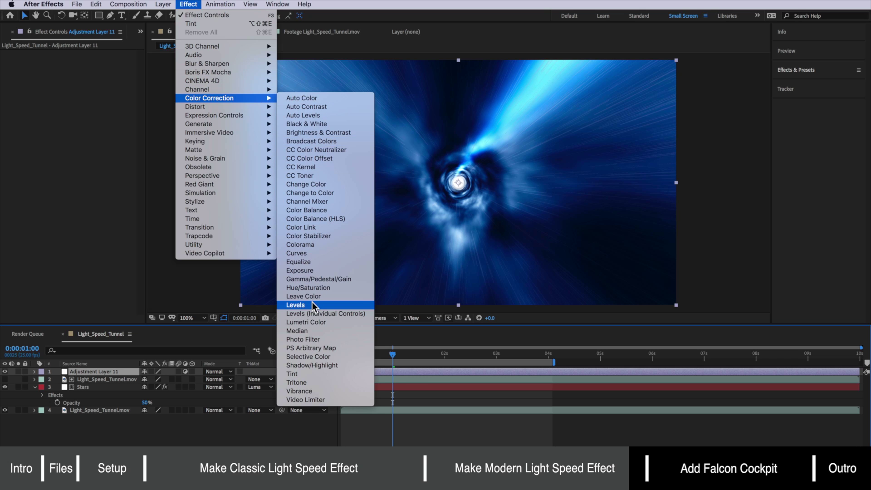
{"action": "left_click", "coordinate": [304, 253]}
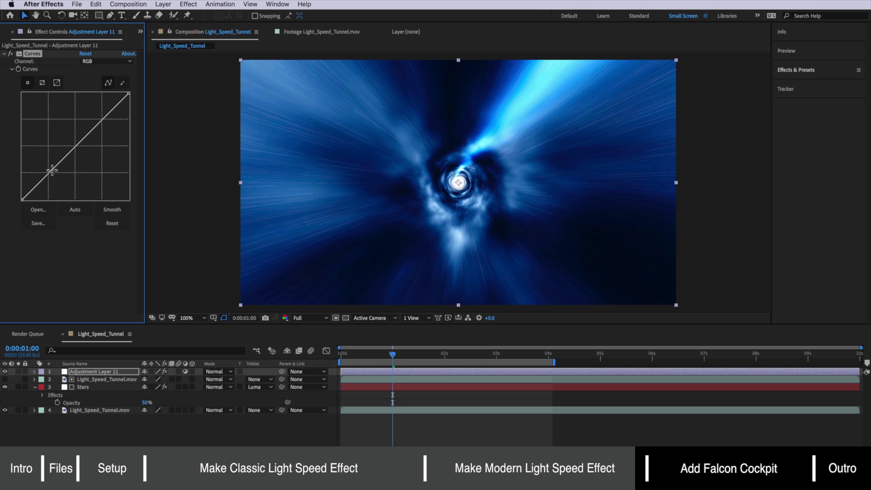
{"action": "left_click_drag", "start_coordinate": [49, 172], "coordinate": [58, 173]}
{"action": "left_click_drag", "start_coordinate": [105, 126], "coordinate": [93, 120]}
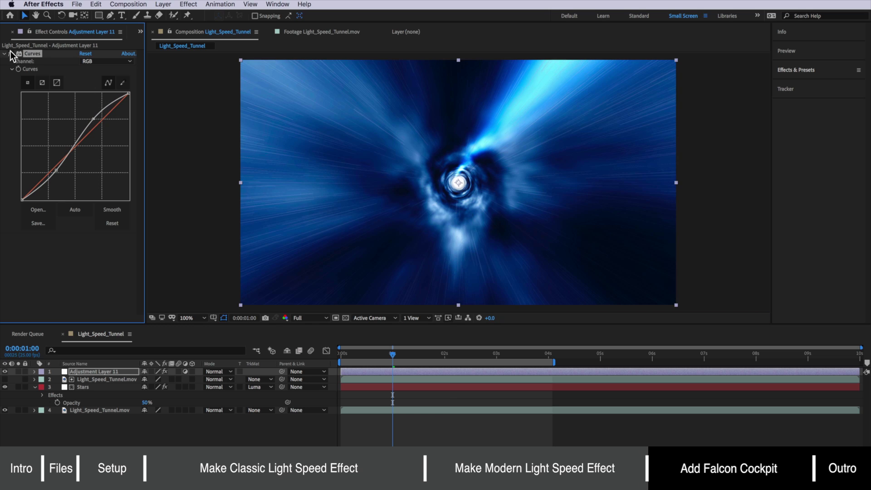
Place Cockpit.png from the project footage on top of the composition
{"action": "key", "text": "super+0"}
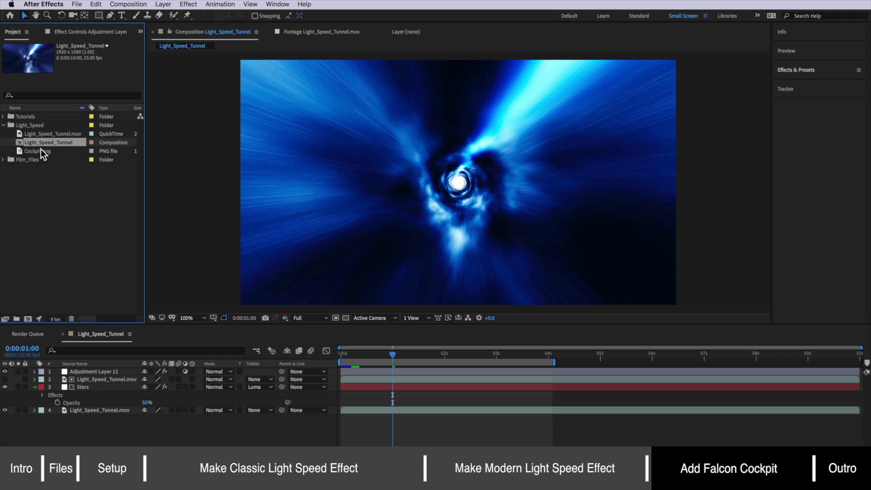
{"action": "left_click", "coordinate": [41, 151]}
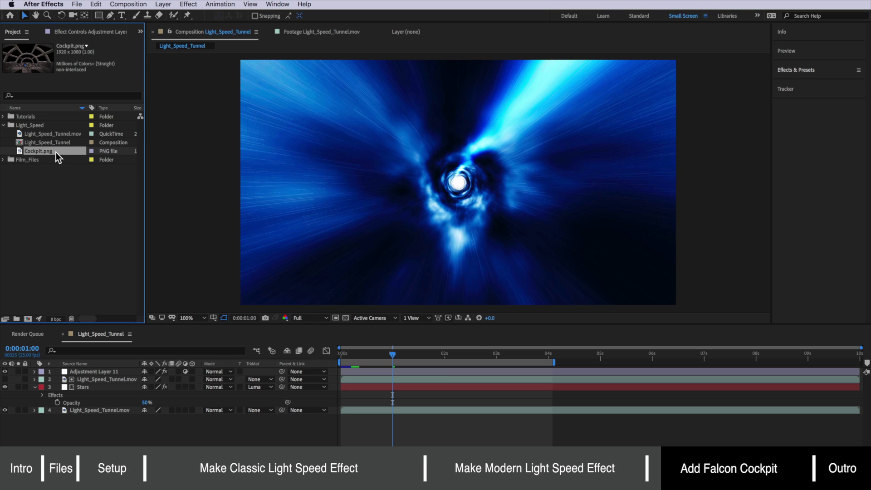
{"action": "left_click_drag", "start_coordinate": [53, 152], "coordinate": [102, 369]}
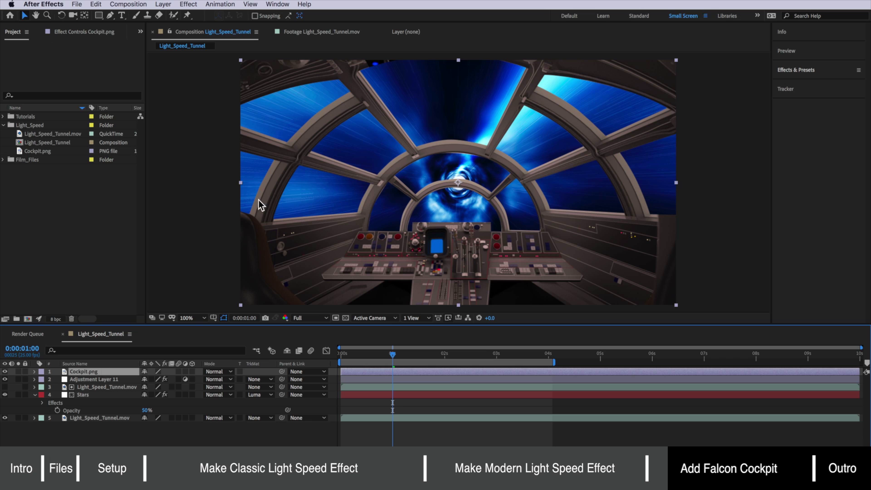
Apply Curves to Cockpit.png and bow the RGB curve down to darken the cockpit
{"action": "left_click", "coordinate": [188, 4]}
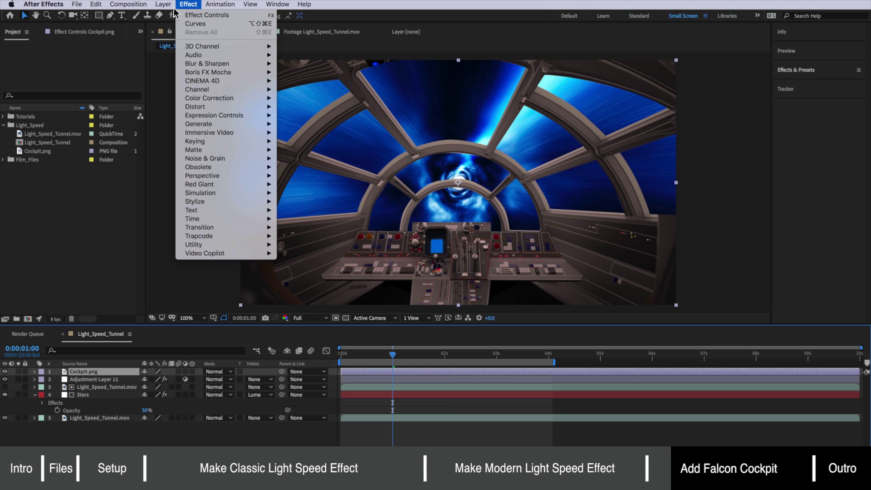
{"action": "mouse_move", "coordinate": [233, 97]}
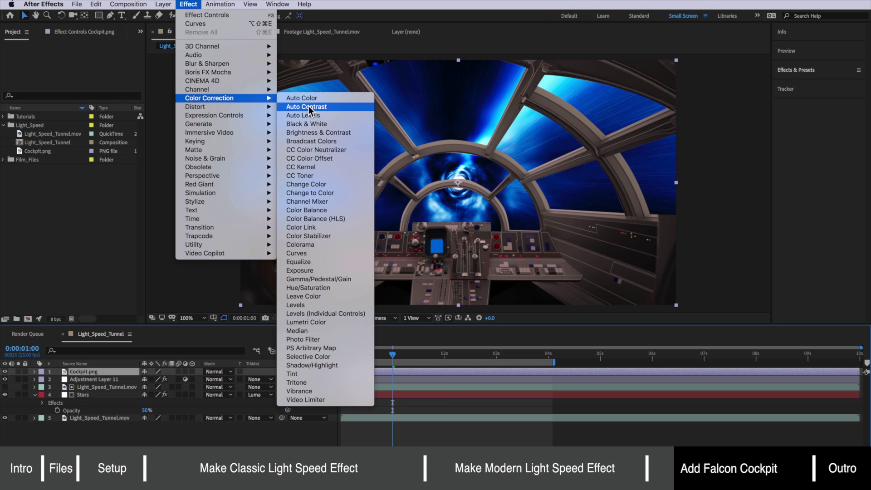
{"action": "left_click", "coordinate": [300, 253]}
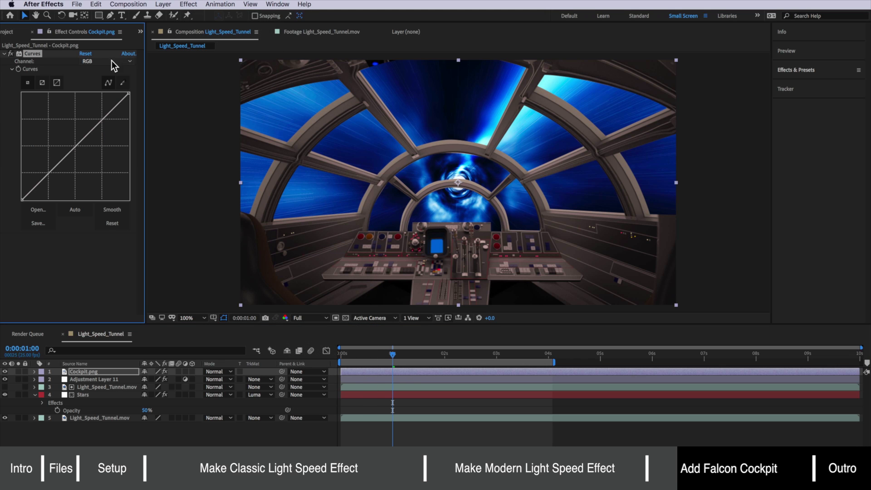
{"action": "left_click_drag", "start_coordinate": [51, 176], "coordinate": [58, 178]}
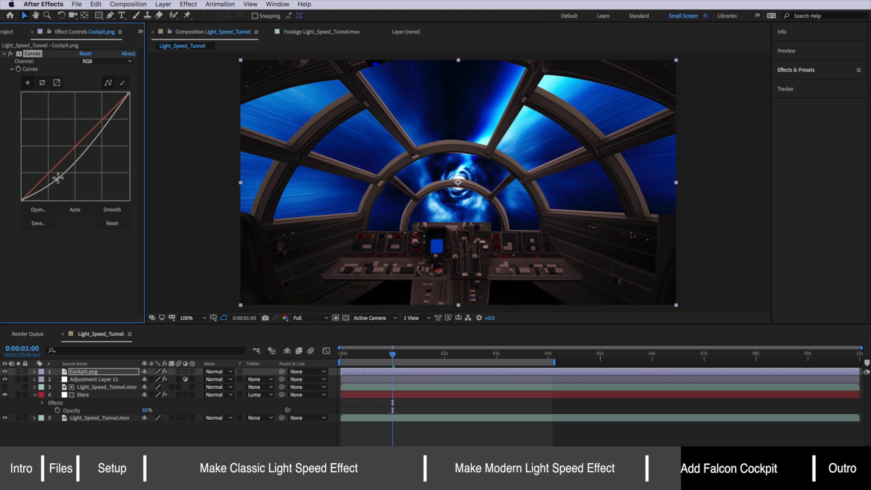
{"action": "left_click_drag", "start_coordinate": [111, 119], "coordinate": [113, 120]}
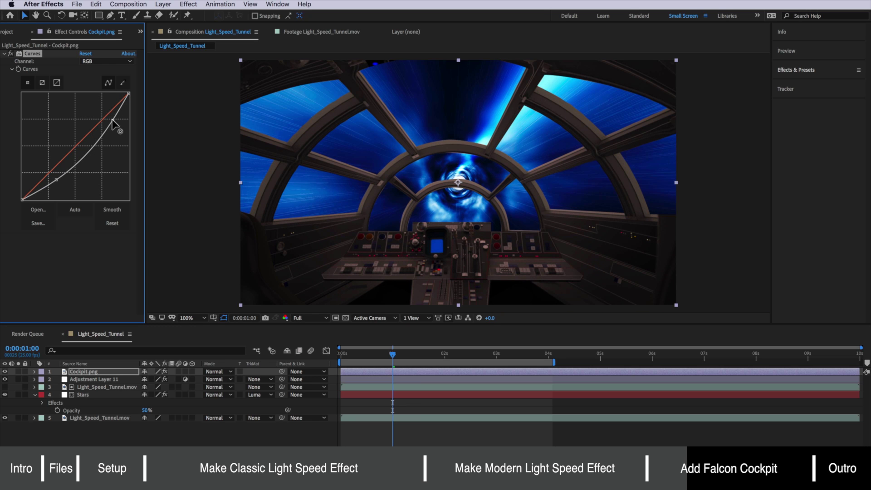
{"action": "left_click_drag", "start_coordinate": [56, 180], "coordinate": [68, 185]}
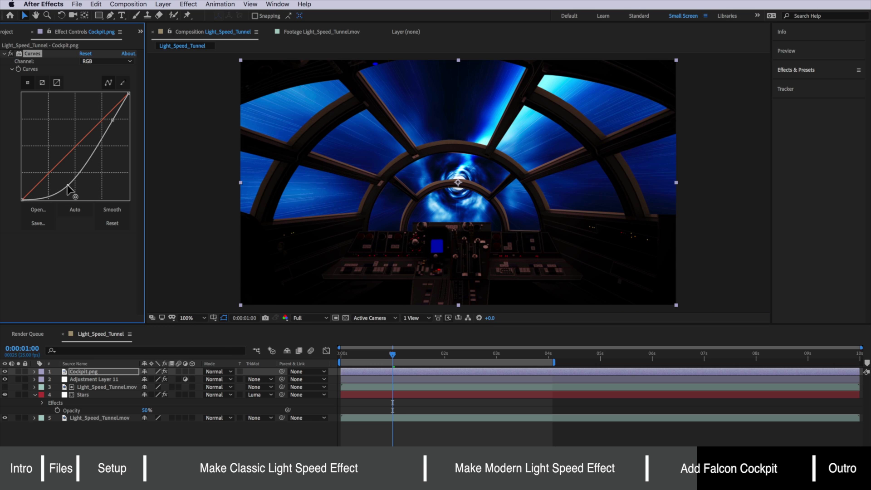
Add a Tint effect to Cockpit.png with Map White To set to light blue 53A8FF
{"action": "left_click", "coordinate": [188, 4]}
{"action": "mouse_move", "coordinate": [223, 98]}
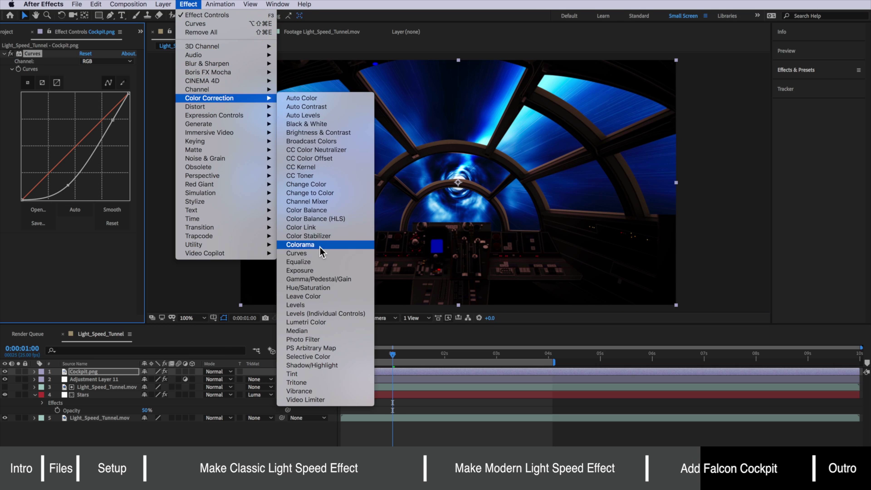
{"action": "left_click", "coordinate": [310, 374]}
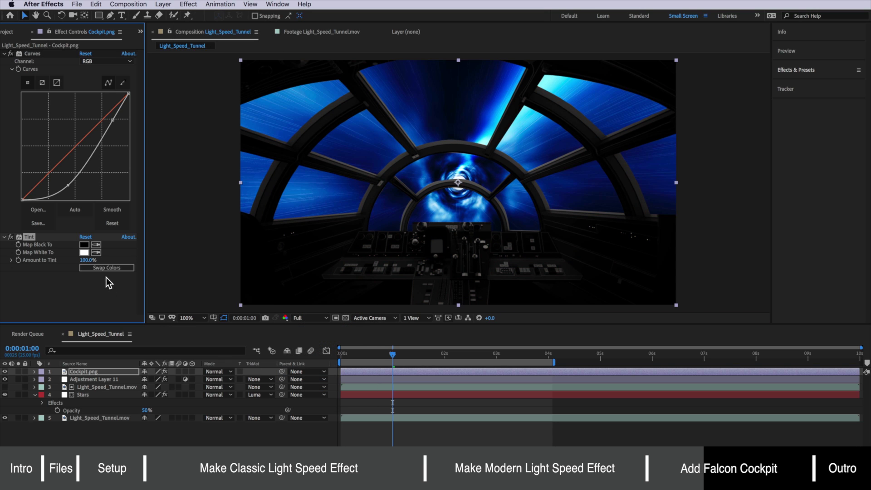
{"action": "left_click", "coordinate": [96, 252]}
{"action": "left_click", "coordinate": [486, 115]}
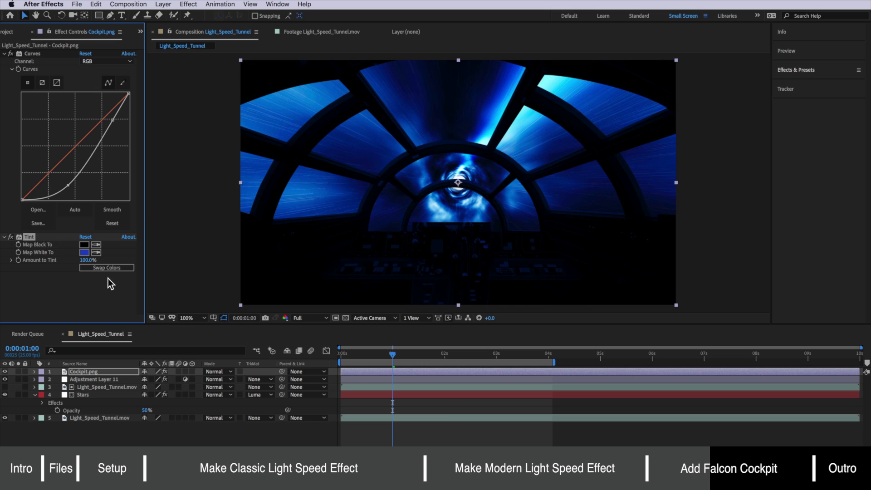
{"action": "left_click", "coordinate": [84, 252]}
{"action": "mouse_move", "coordinate": [507, 295]}
{"action": "left_mouse_down"}
{"action": "mouse_move", "coordinate": [478, 278]}
{"action": "mouse_move", "coordinate": [464, 290]}
{"action": "mouse_move", "coordinate": [503, 279]}
{"action": "mouse_move", "coordinate": [496, 271]}
{"action": "mouse_move", "coordinate": [511, 268]}
{"action": "mouse_move", "coordinate": [476, 269]}
{"action": "mouse_move", "coordinate": [486, 269]}
{"action": "left_mouse_up"}
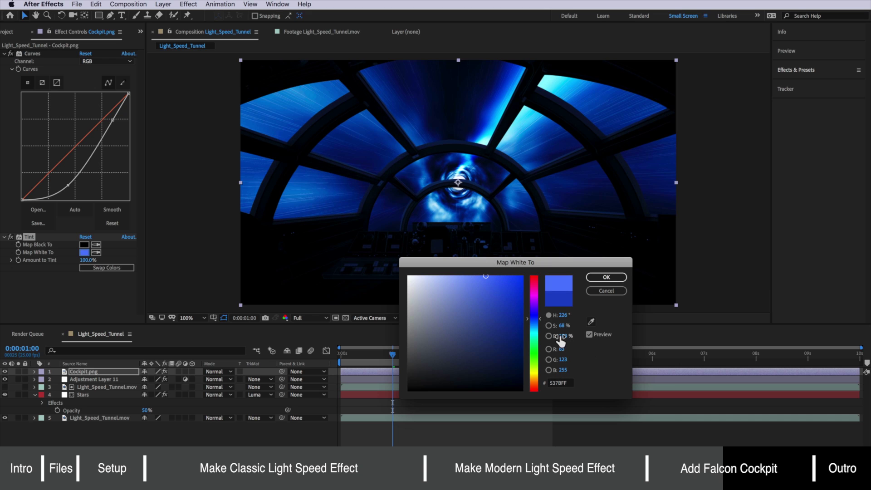
{"action": "left_click_drag", "start_coordinate": [541, 323], "coordinate": [542, 324]}
{"action": "left_click", "coordinate": [608, 277]}
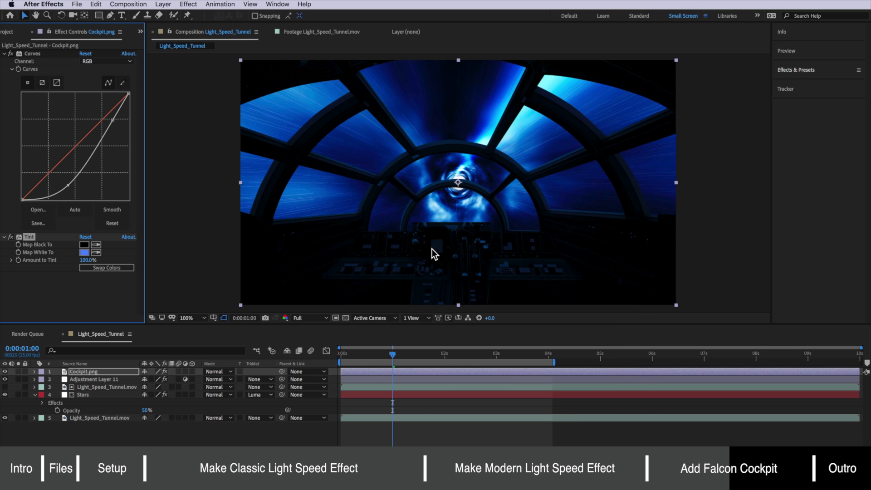
{"action": "left_click", "coordinate": [70, 187]}
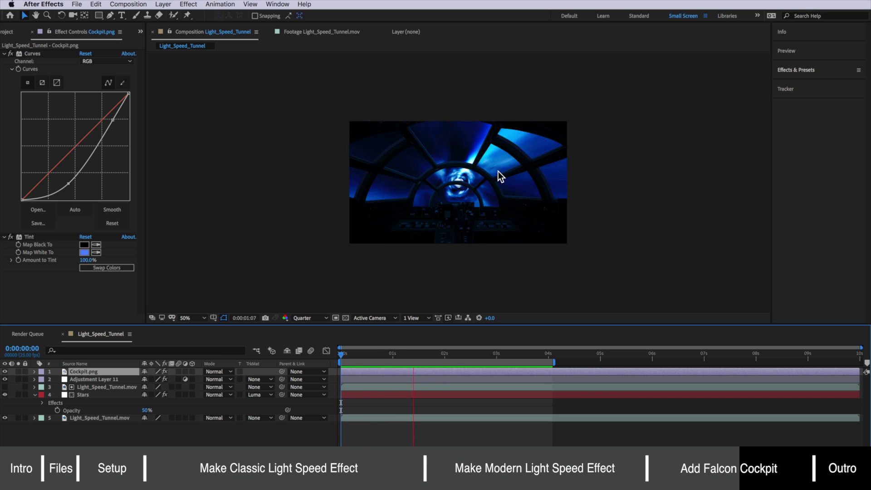
Add a new Null Object layer (Null 18) to the composition at the 1-second mark
{"action": "left_click", "coordinate": [393, 354]}
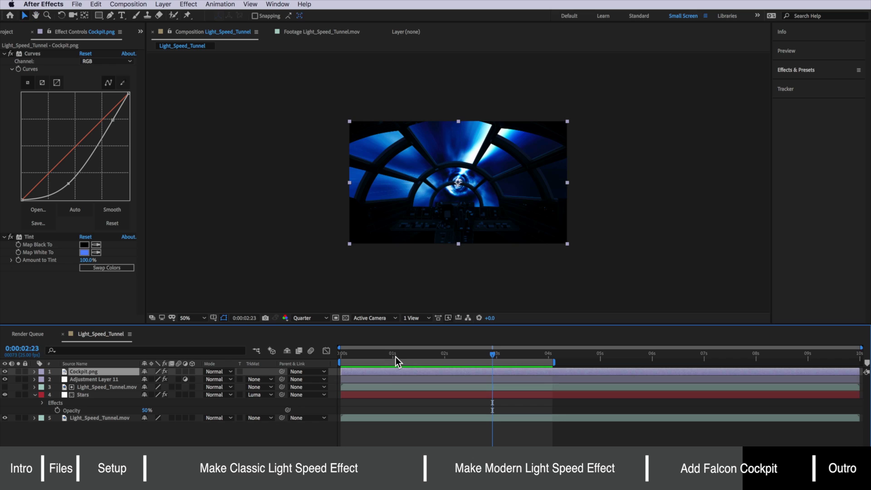
{"action": "left_click", "coordinate": [92, 432]}
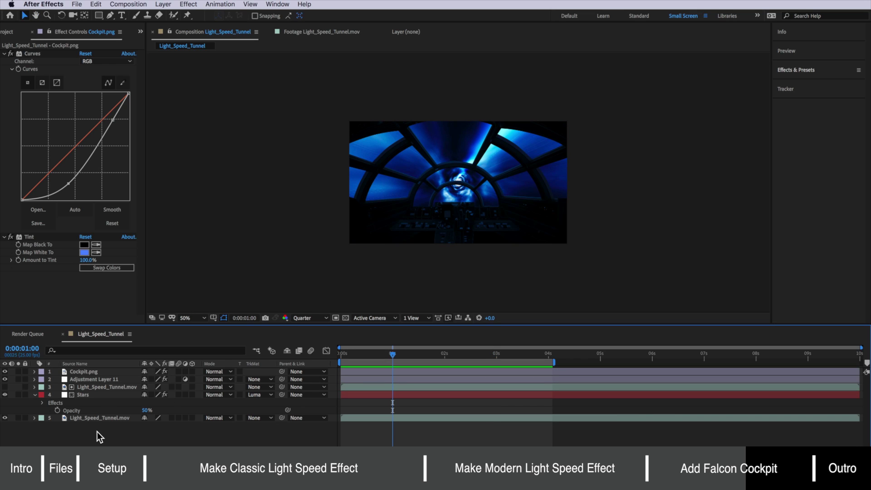
{"action": "right_click", "coordinate": [97, 430]}
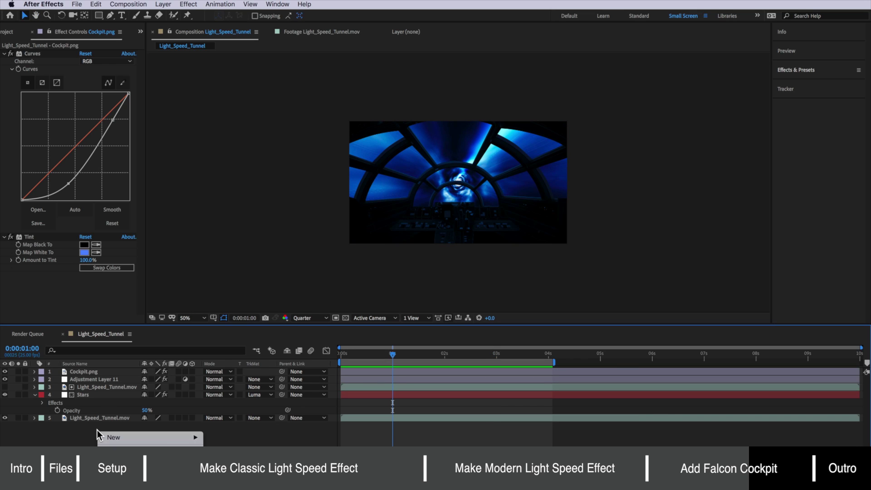
{"action": "mouse_move", "coordinate": [167, 436]}
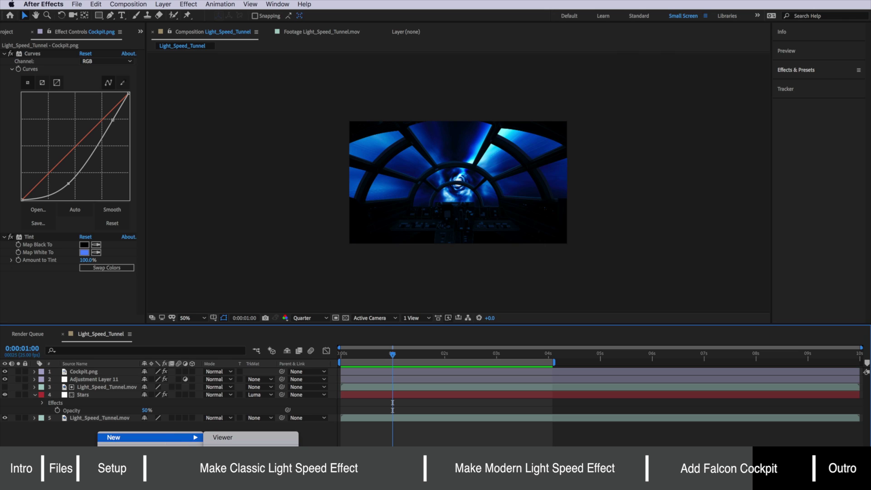
{"action": "left_click", "coordinate": [226, 485]}
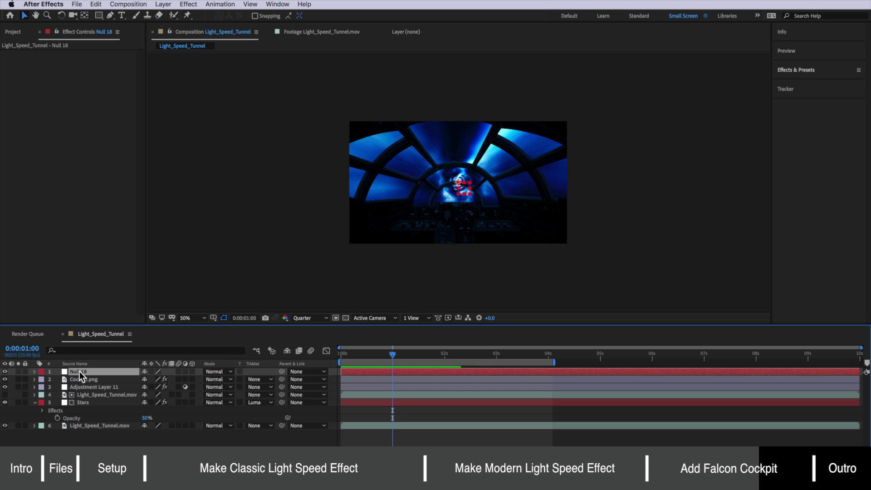
Give the null's Position a wiggle(2,10) expression, then return to the timeline start
{"action": "key", "text": "p"}
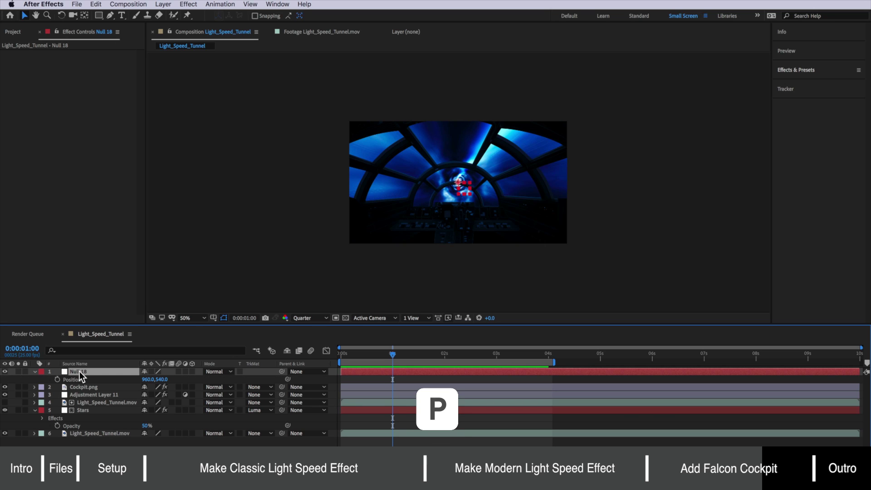
{"action": "left_click", "coordinate": [59, 380], "text": "alt"}
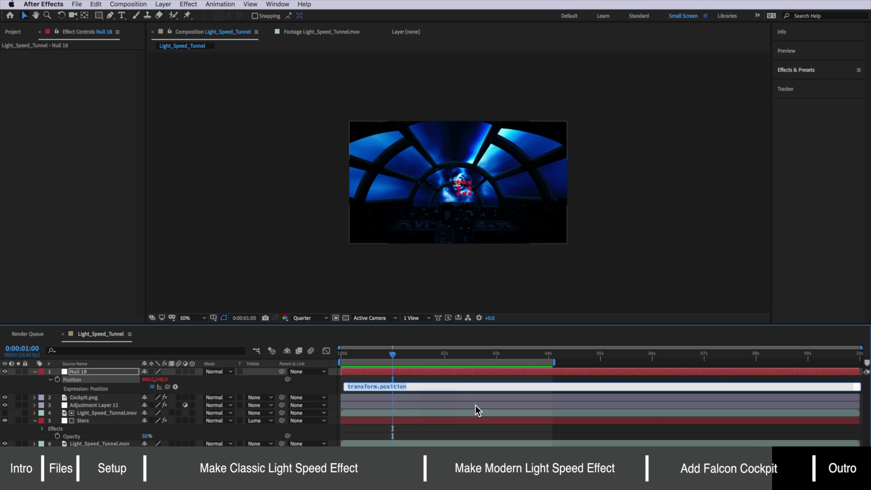
{"action": "type", "text": "wiggle(2,10"}
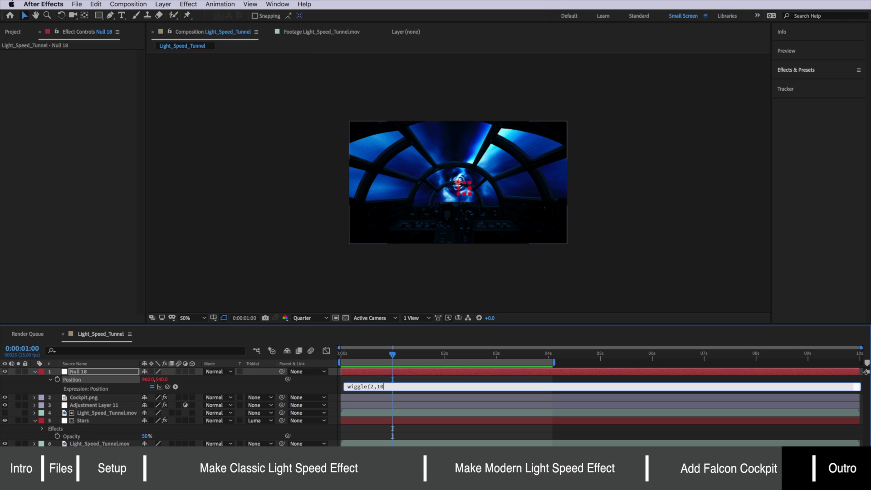
{"action": "left_click", "coordinate": [475, 407]}
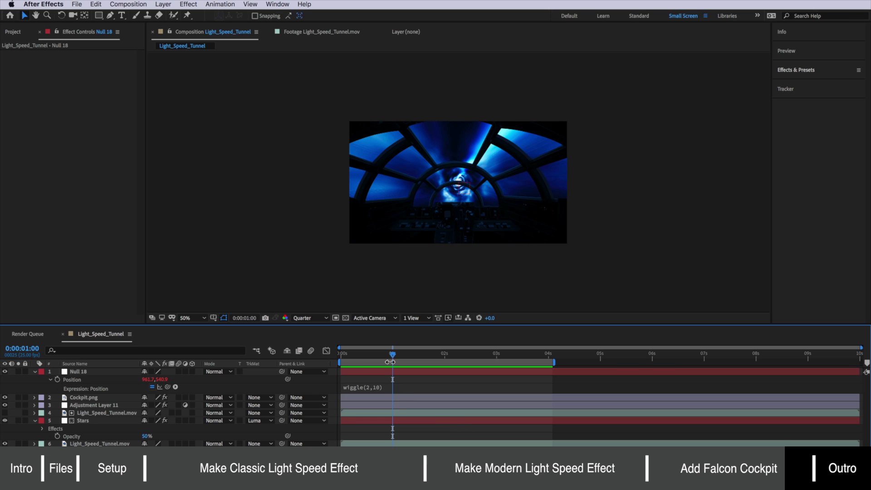
{"action": "left_click", "coordinate": [340, 355]}
Parent the cockpit, stars and tunnel layers to Null 18, then enlarge the cockpit to hide its edges
{"action": "left_click_drag", "start_coordinate": [339, 355], "coordinate": [392, 351]}
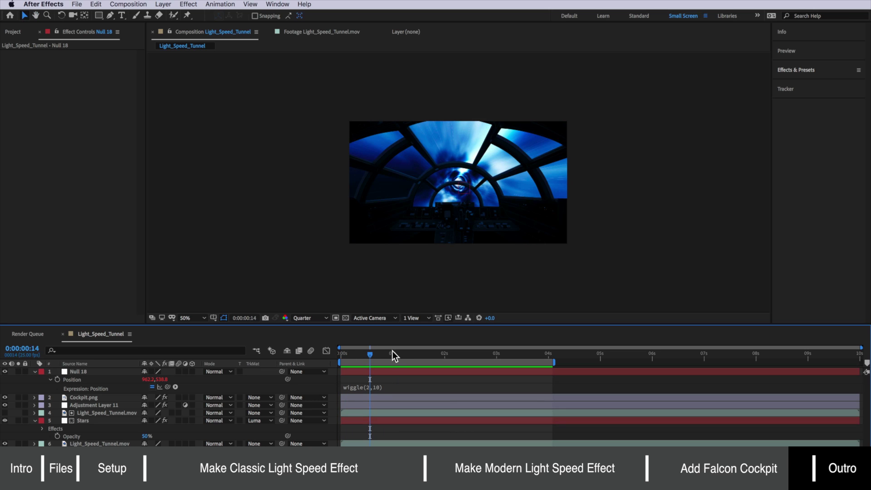
{"action": "left_click", "coordinate": [86, 397]}
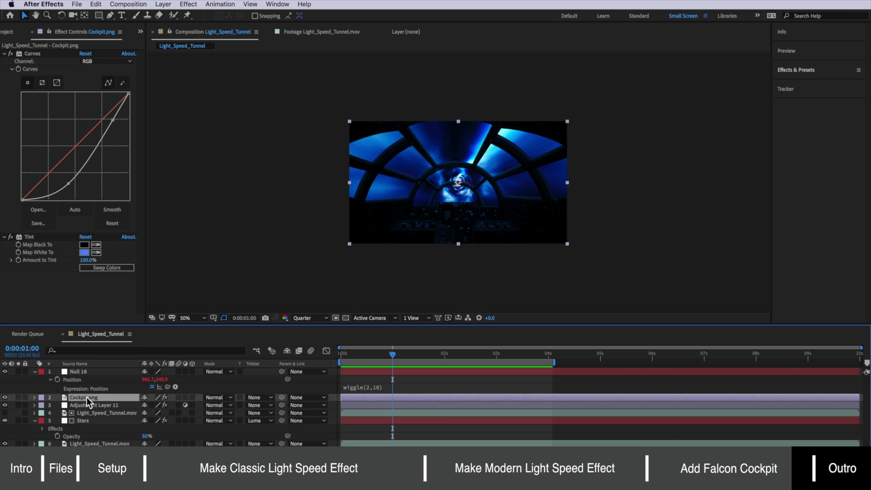
{"action": "key", "text": "slash"}
{"action": "left_click", "coordinate": [91, 443], "text": "shift"}
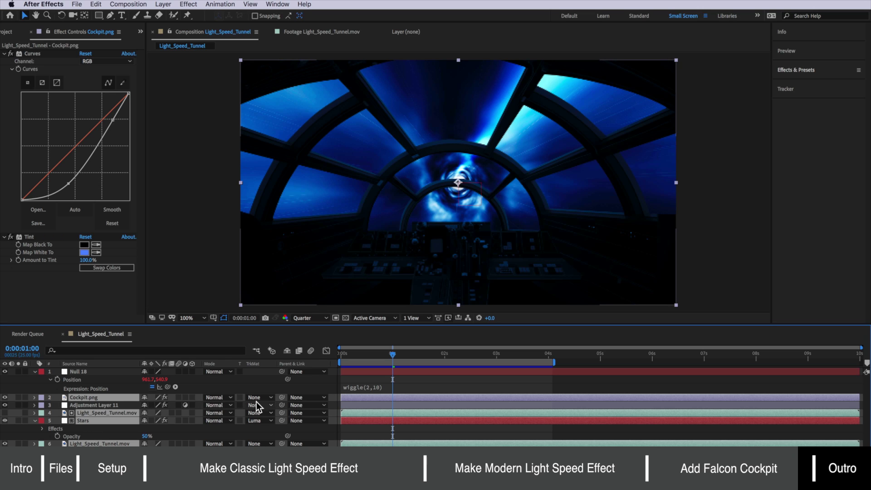
{"action": "left_click_drag", "start_coordinate": [281, 398], "coordinate": [71, 371]}
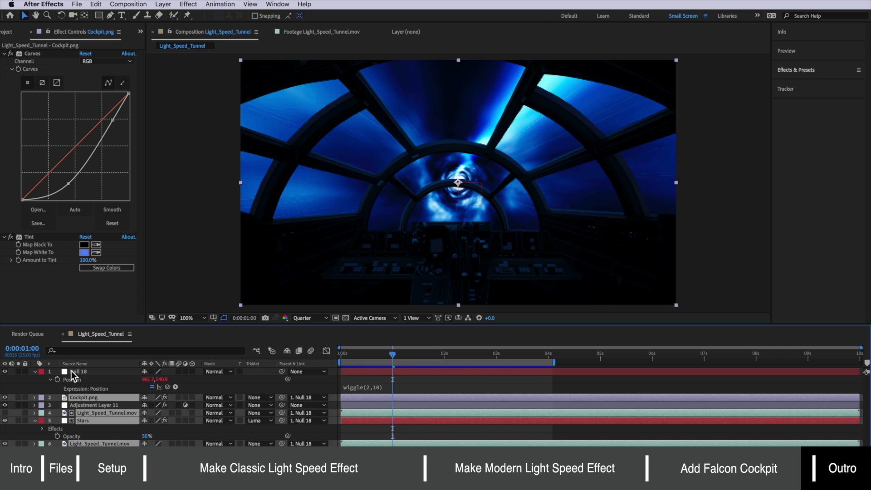
{"action": "key", "text": "space"}
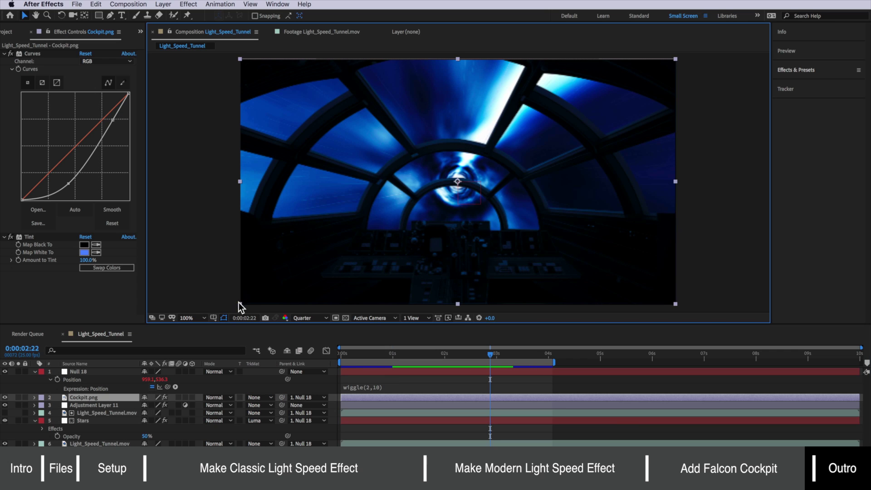
{"action": "left_click_drag", "start_coordinate": [239, 303], "coordinate": [230, 308]}
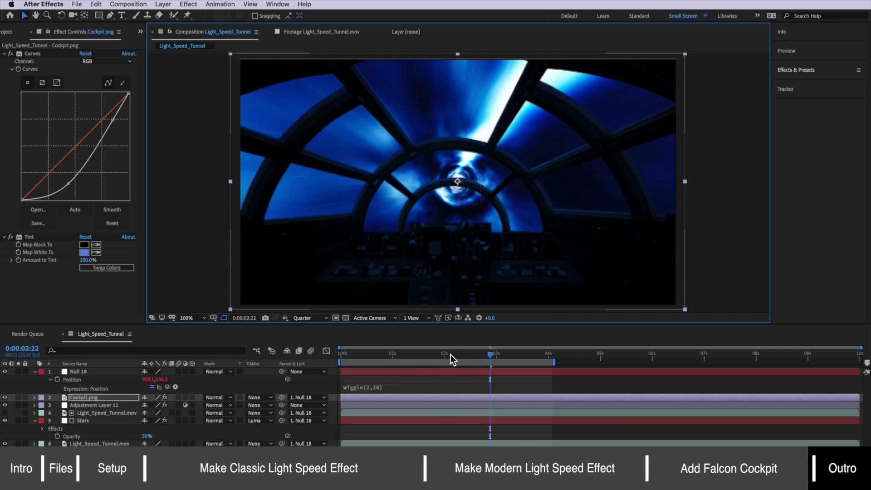